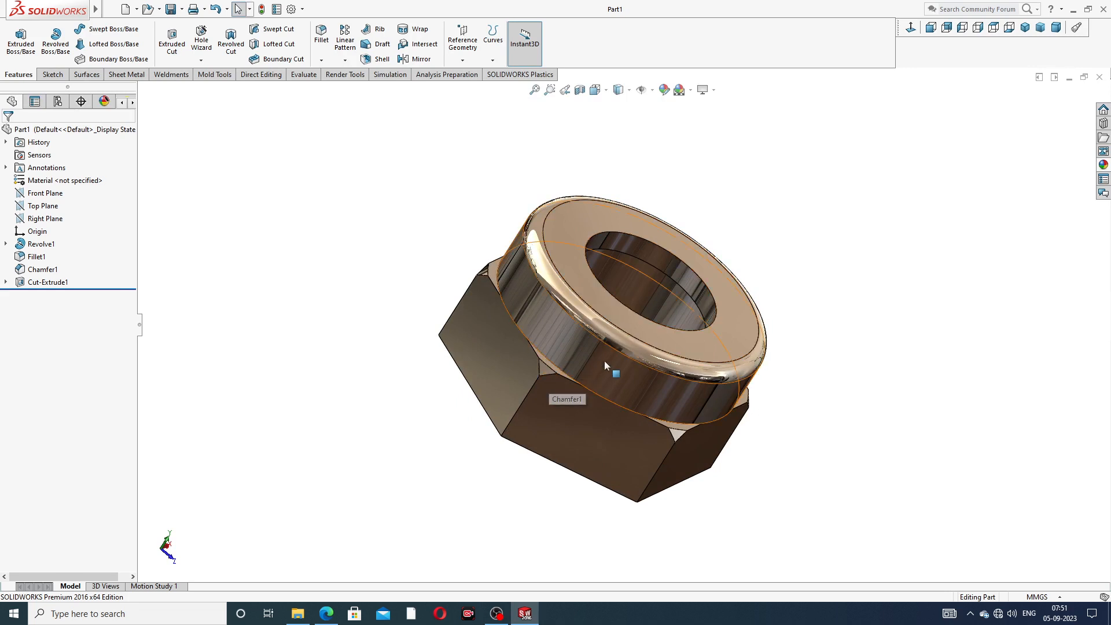
Step: Close the finished nut model and create a new part document
{"action": "scroll", "coordinate": [586, 365], "scroll_direction": "down", "scroll_amount": 2}
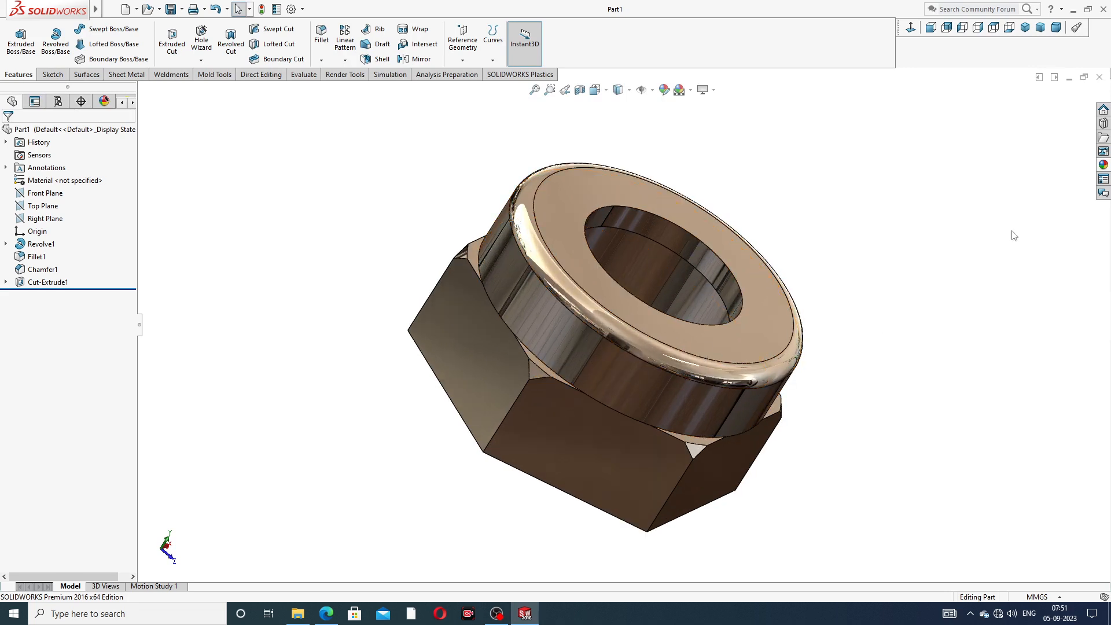
{"action": "left_click", "coordinate": [1099, 77]}
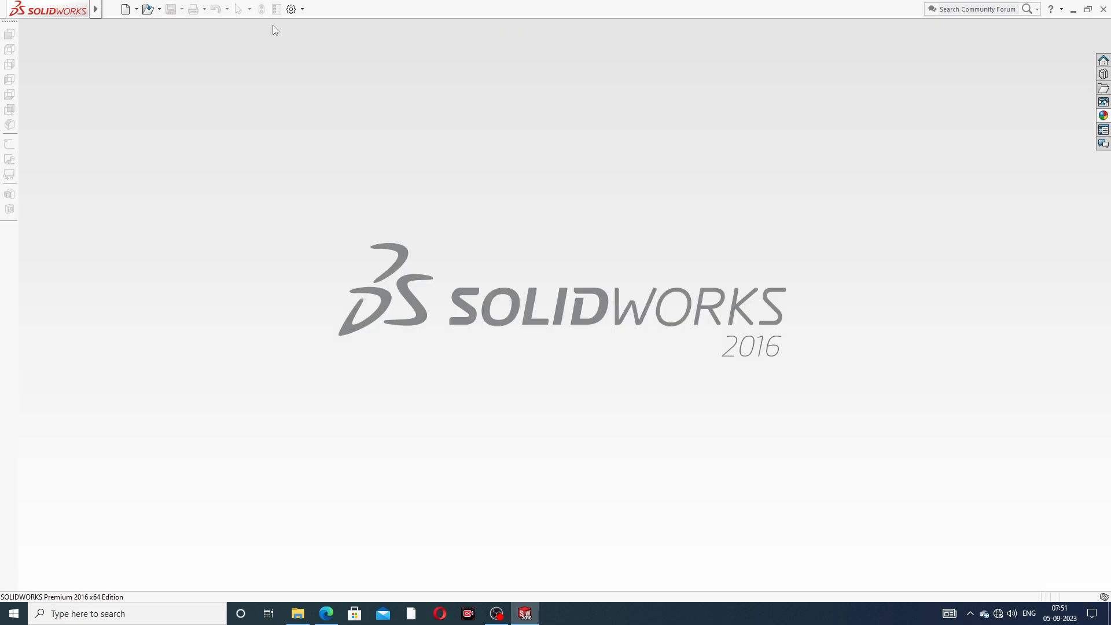
{"action": "left_click", "coordinate": [125, 9]}
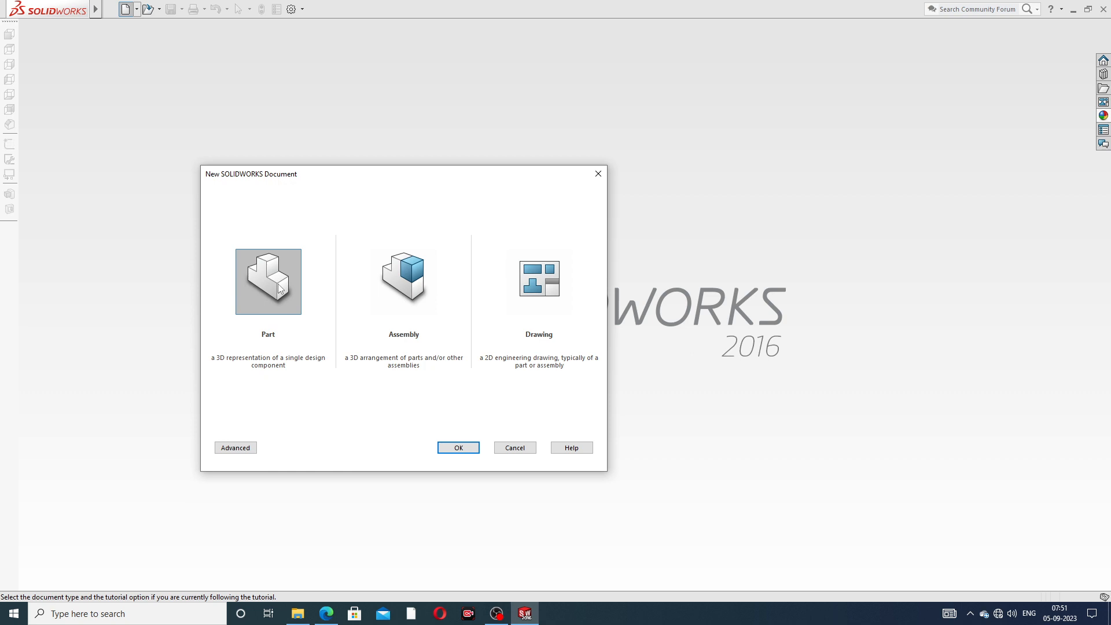
{"action": "left_click", "coordinate": [457, 449]}
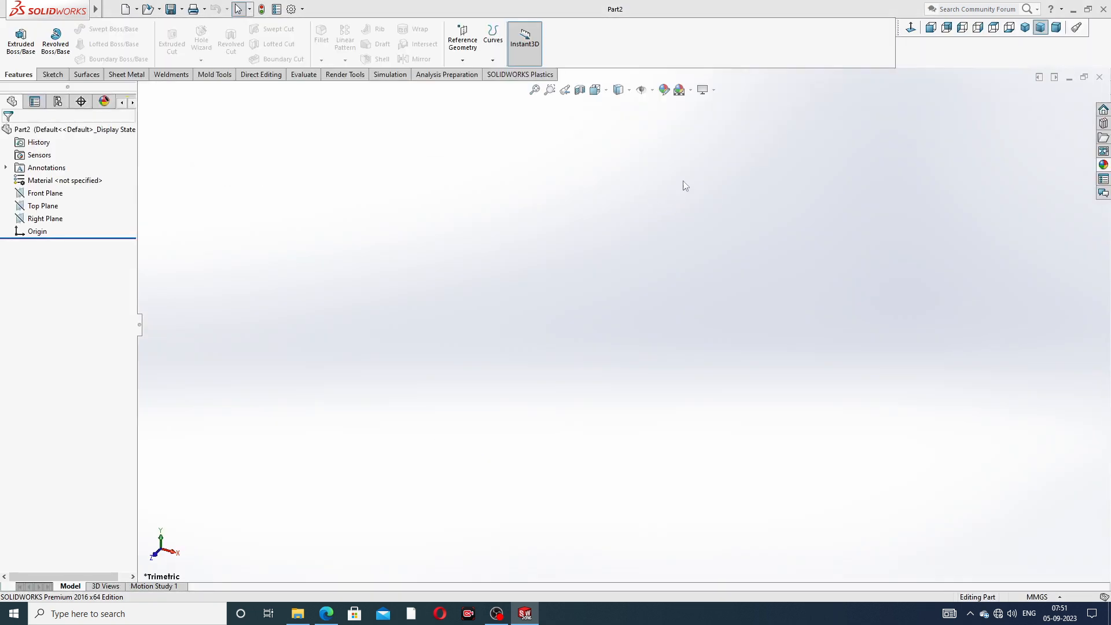
Step: Apply the Plain White scene and set both image quality resolutions, shaded and wireframe, to their highest level
{"action": "left_click", "coordinate": [691, 90]}
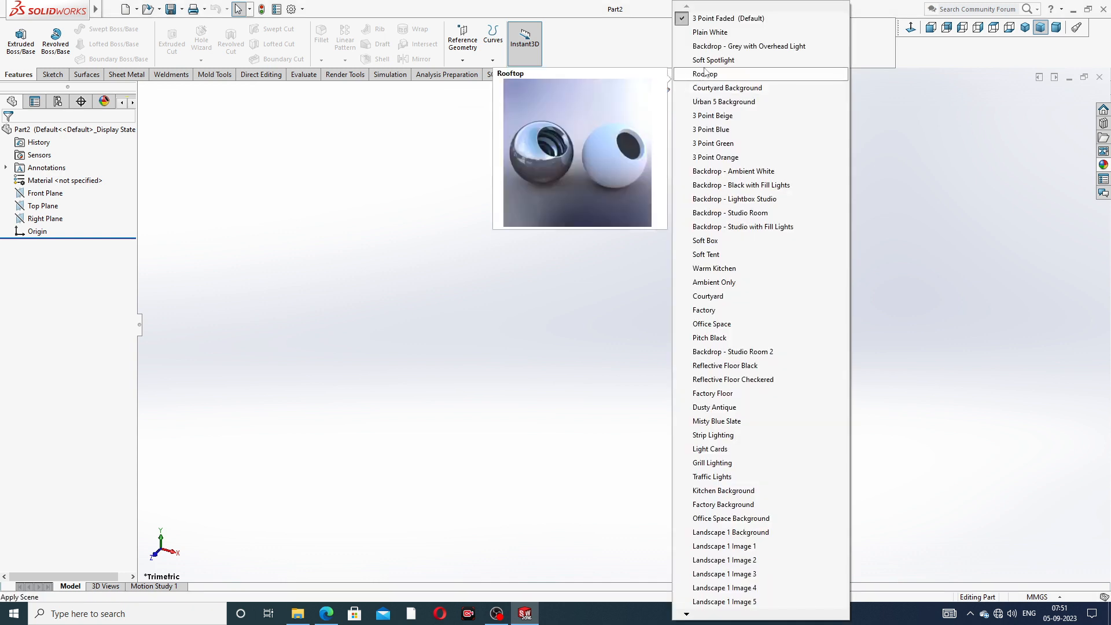
{"action": "left_click", "coordinate": [713, 33]}
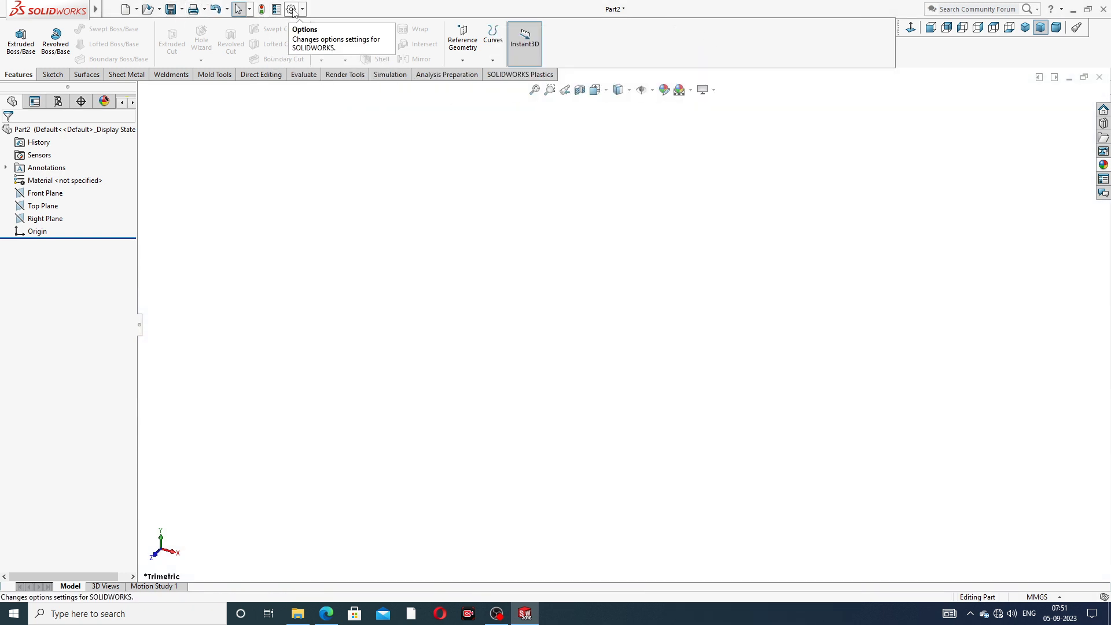
{"action": "left_click", "coordinate": [292, 9]}
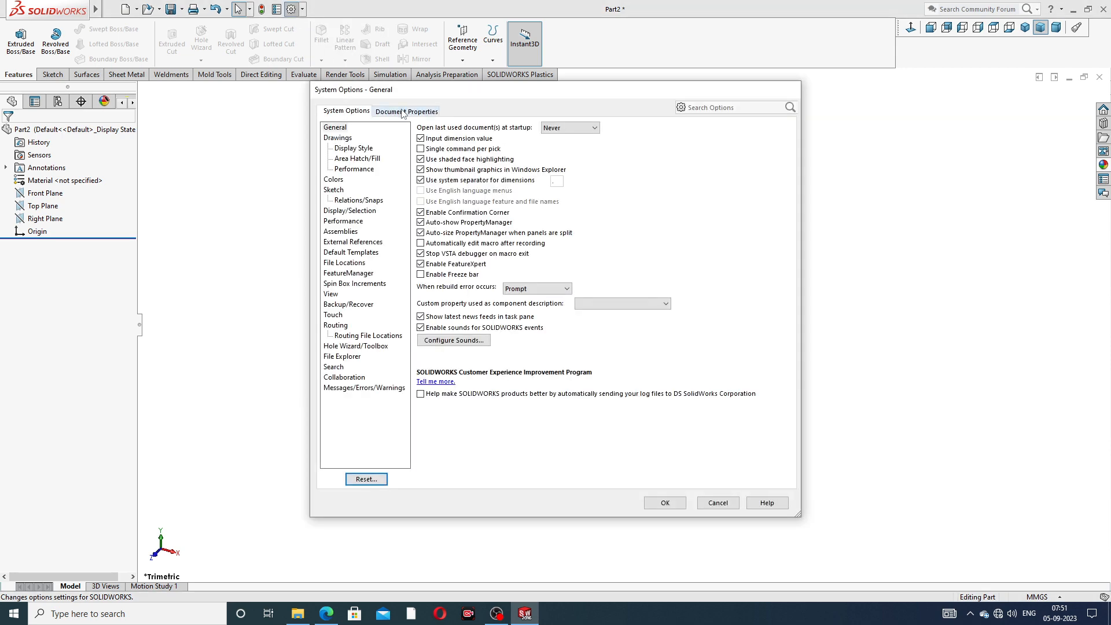
{"action": "left_click", "coordinate": [403, 111]}
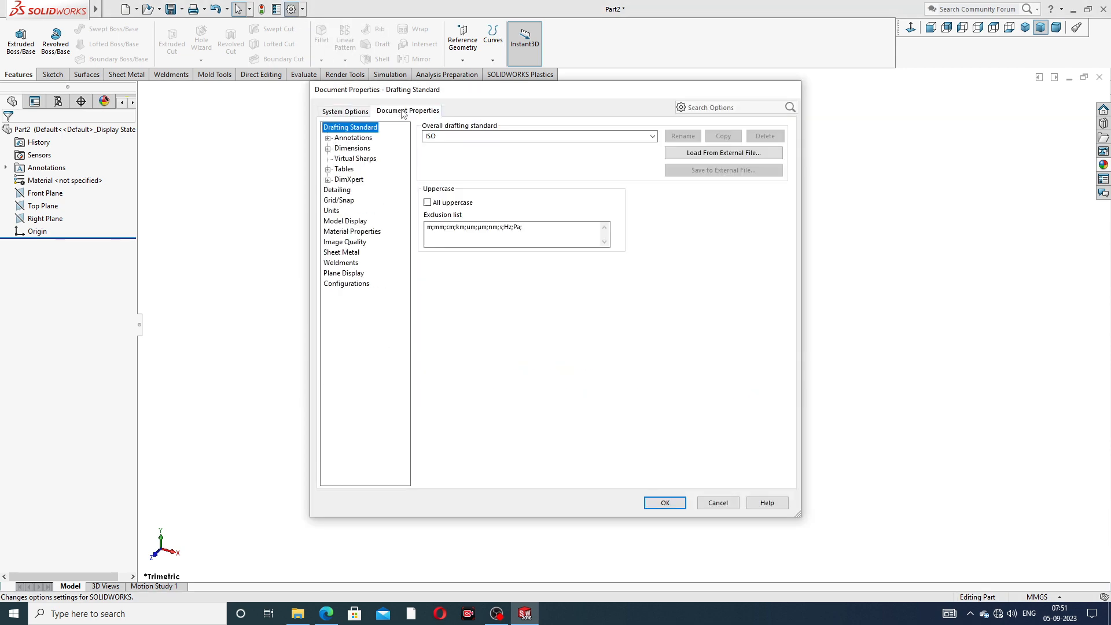
{"action": "left_click", "coordinate": [345, 242]}
{"action": "left_click_drag", "start_coordinate": [512, 144], "coordinate": [645, 150]}
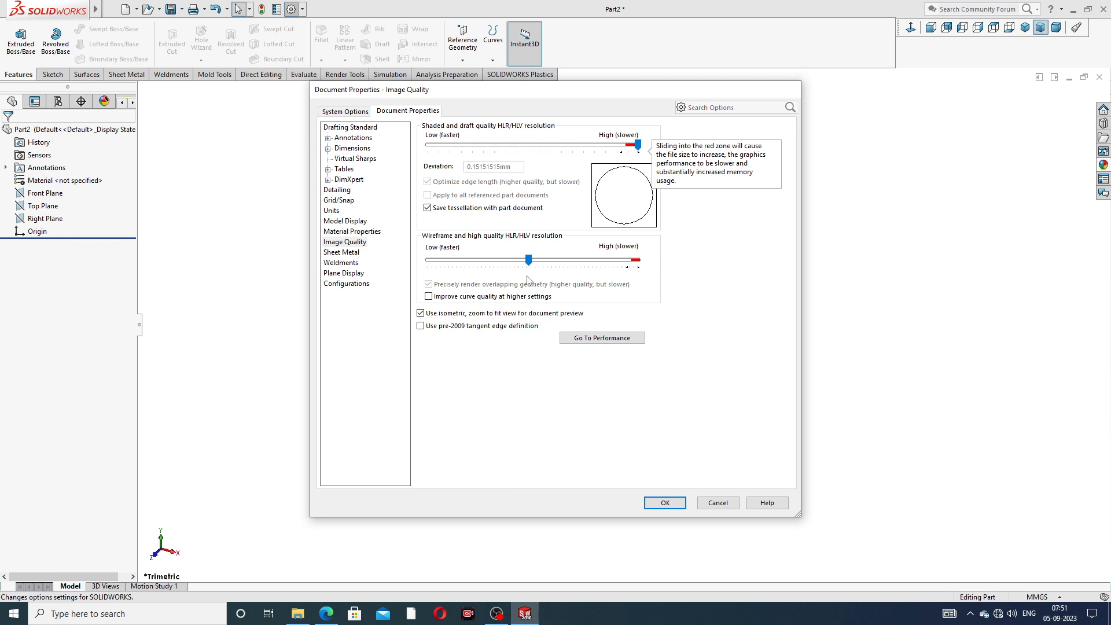
{"action": "left_click_drag", "start_coordinate": [527, 259], "coordinate": [669, 272]}
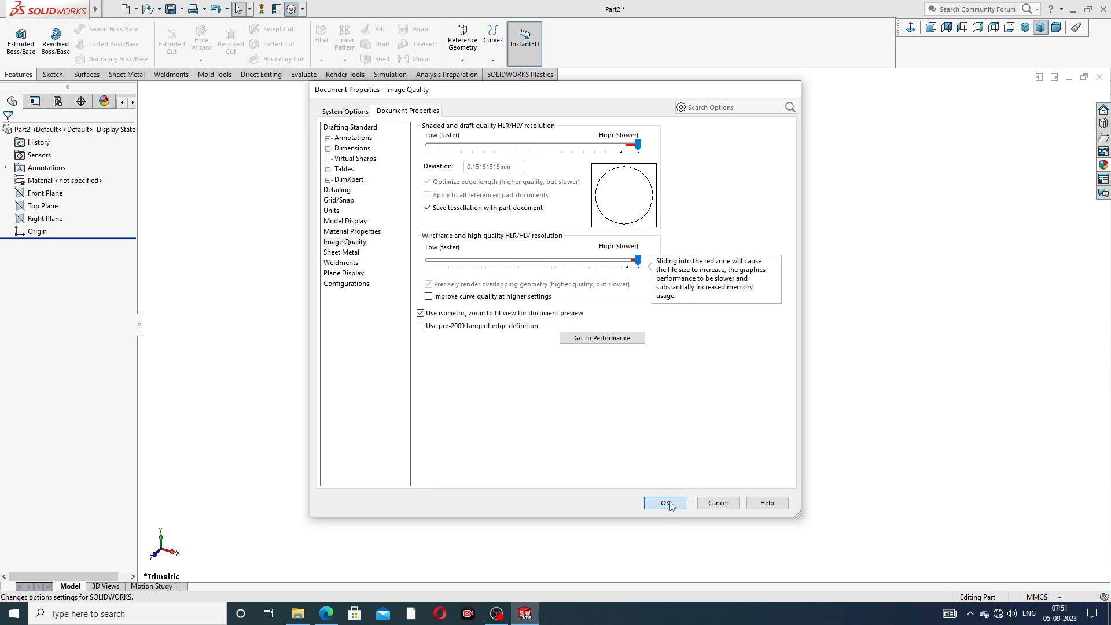
{"action": "left_click", "coordinate": [666, 502]}
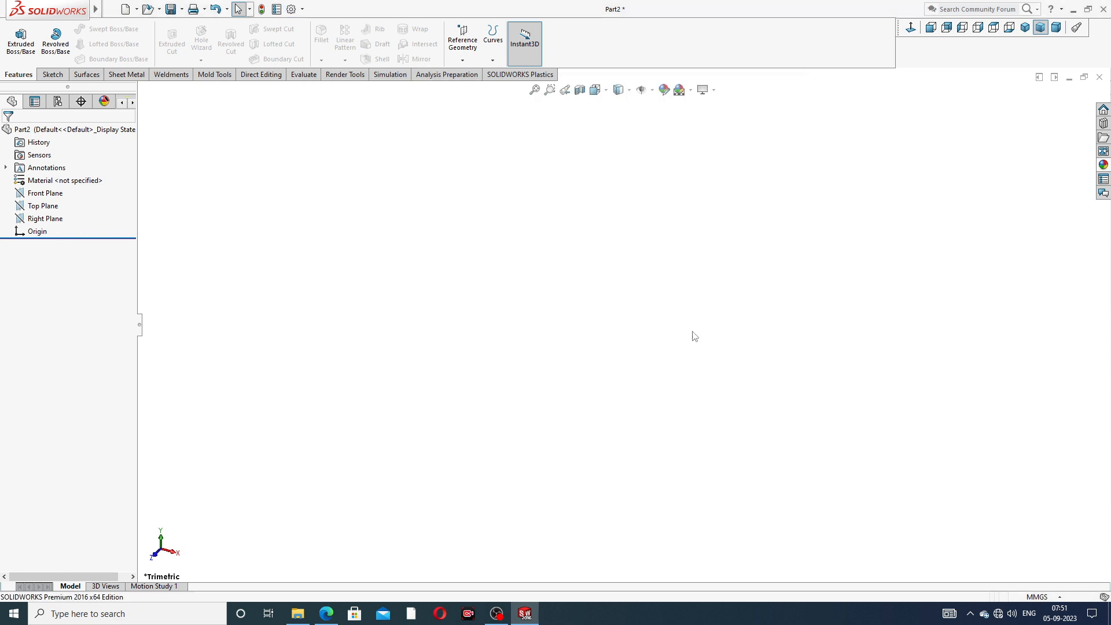
{"action": "left_click", "coordinate": [690, 90]}
{"action": "left_click", "coordinate": [971, 184]}
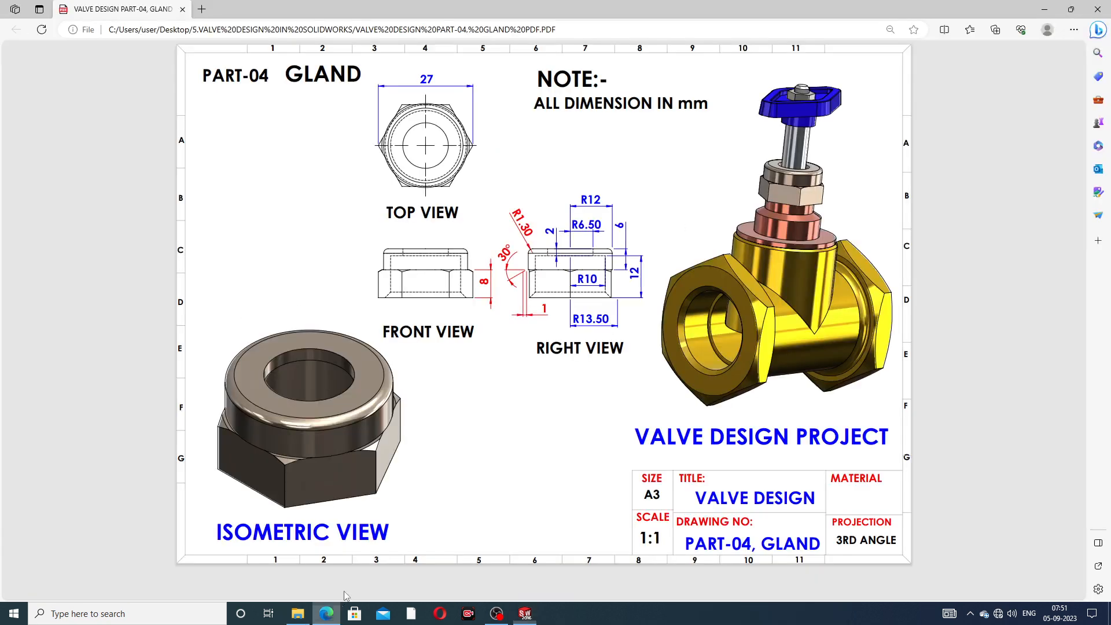
Step: Switch to the PART-04 GLAND drawing PDF in Microsoft Edge, examine its views and dimensions, and return to SOLIDWORKS
{"action": "left_click", "coordinate": [325, 613]}
{"action": "left_click", "coordinate": [327, 614]}
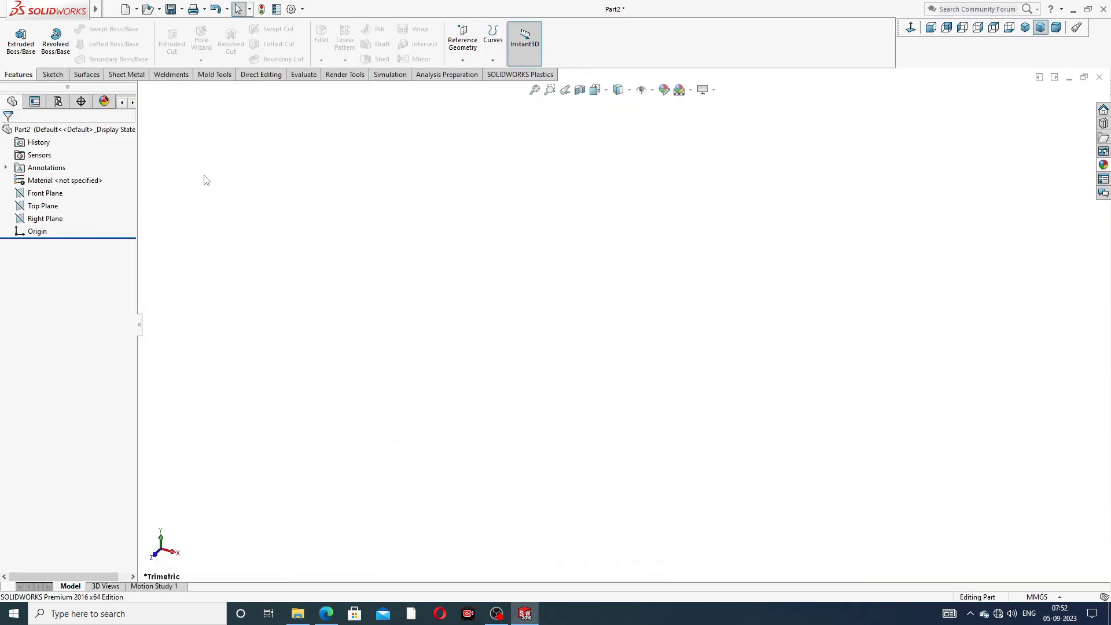
Step: Start a sketch on the Right Plane and draw a vertical centerline about 79 mm long down to the origin
{"action": "left_click", "coordinate": [56, 222]}
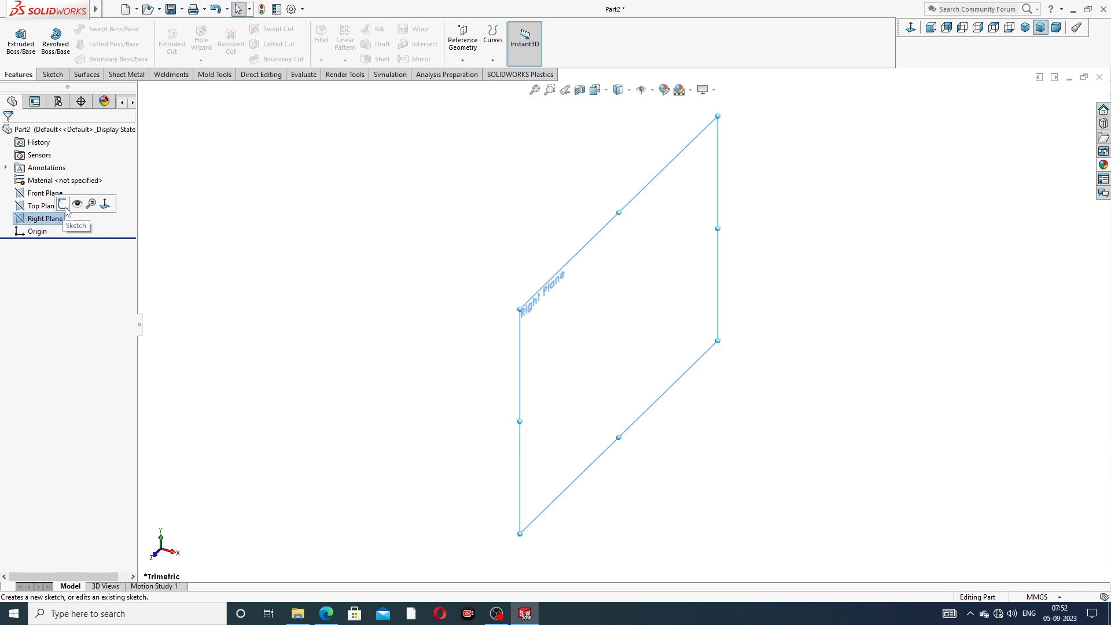
{"action": "left_click", "coordinate": [65, 208]}
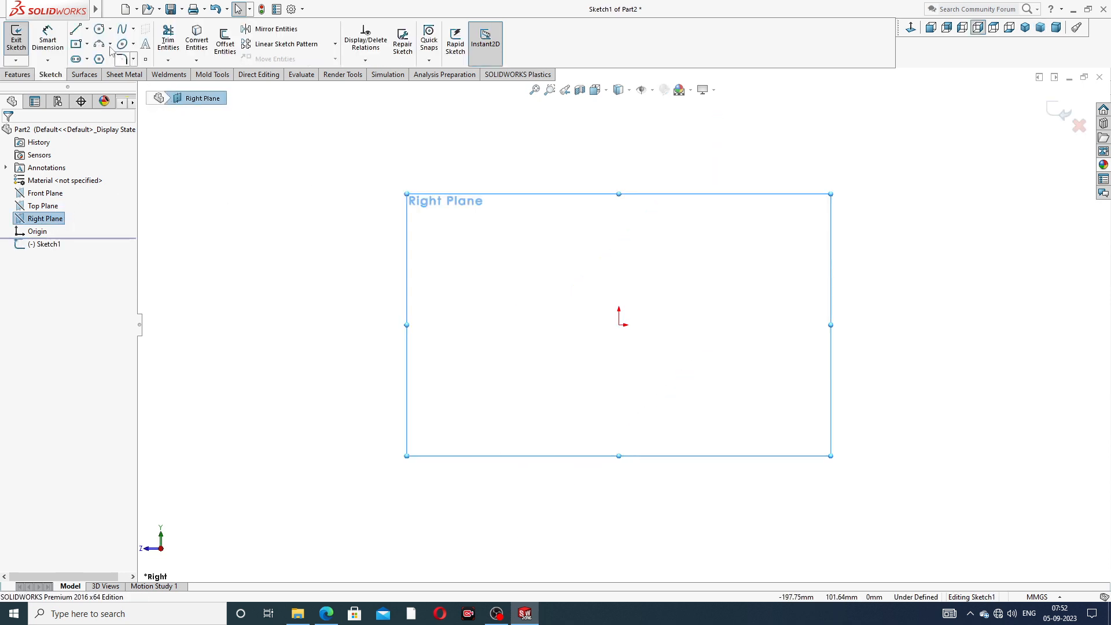
{"action": "left_click", "coordinate": [87, 29]}
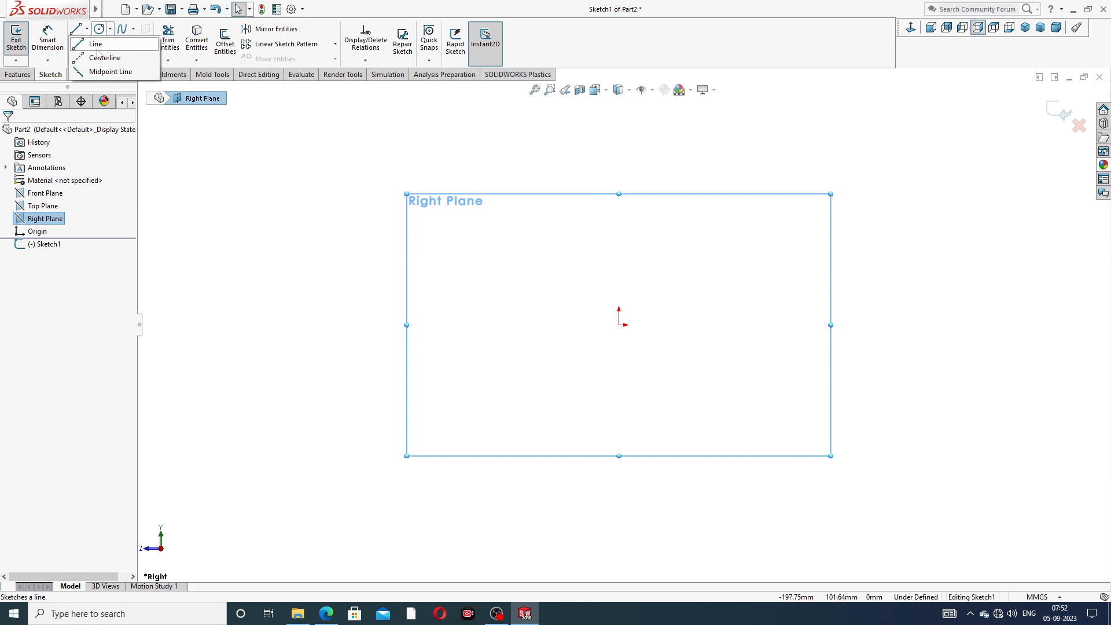
{"action": "left_click", "coordinate": [96, 45]}
{"action": "left_click", "coordinate": [619, 137]}
{"action": "left_click", "coordinate": [619, 325]}
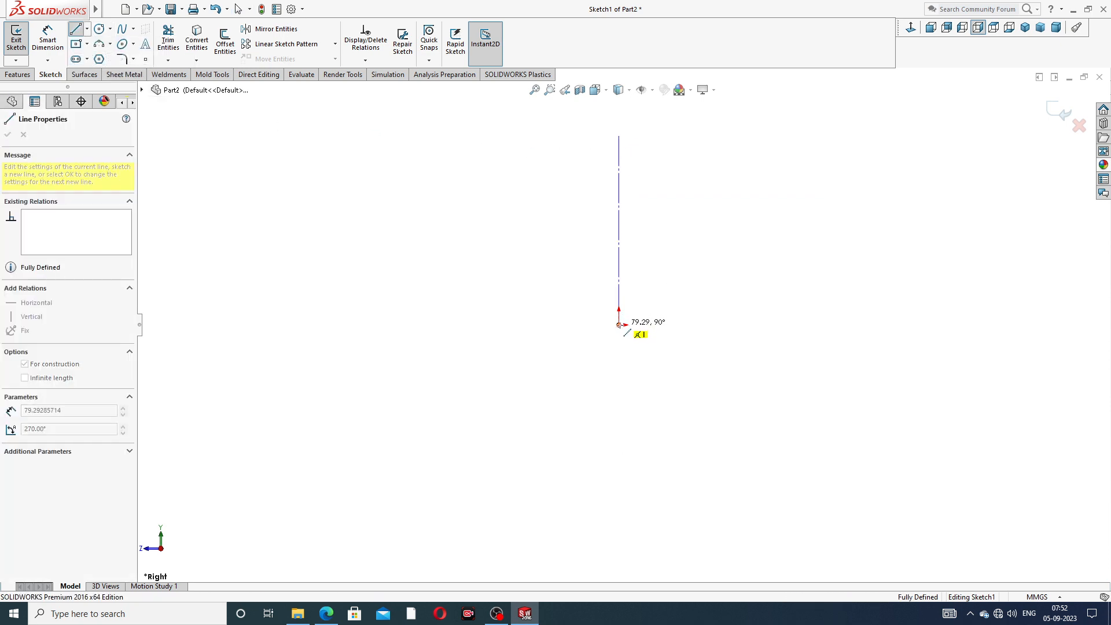
{"action": "right_click", "coordinate": [716, 294]}
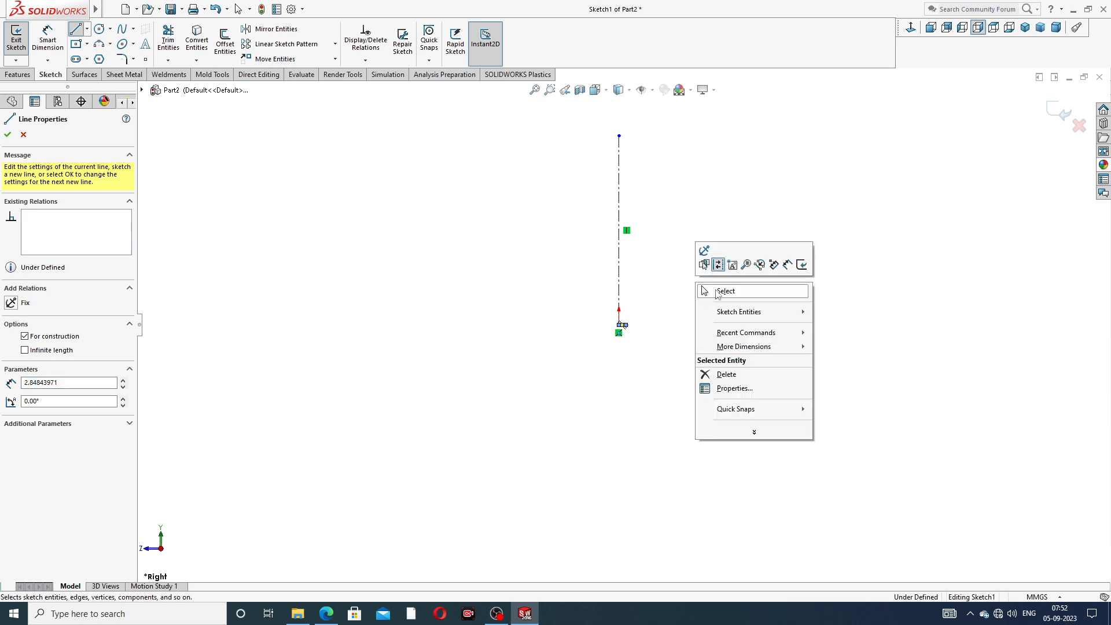
{"action": "left_click", "coordinate": [714, 291]}
Step: Stretch the short centerline at the origin to about 88 mm long and make it horizontal
{"action": "left_click_drag", "start_coordinate": [625, 326], "coordinate": [829, 327]}
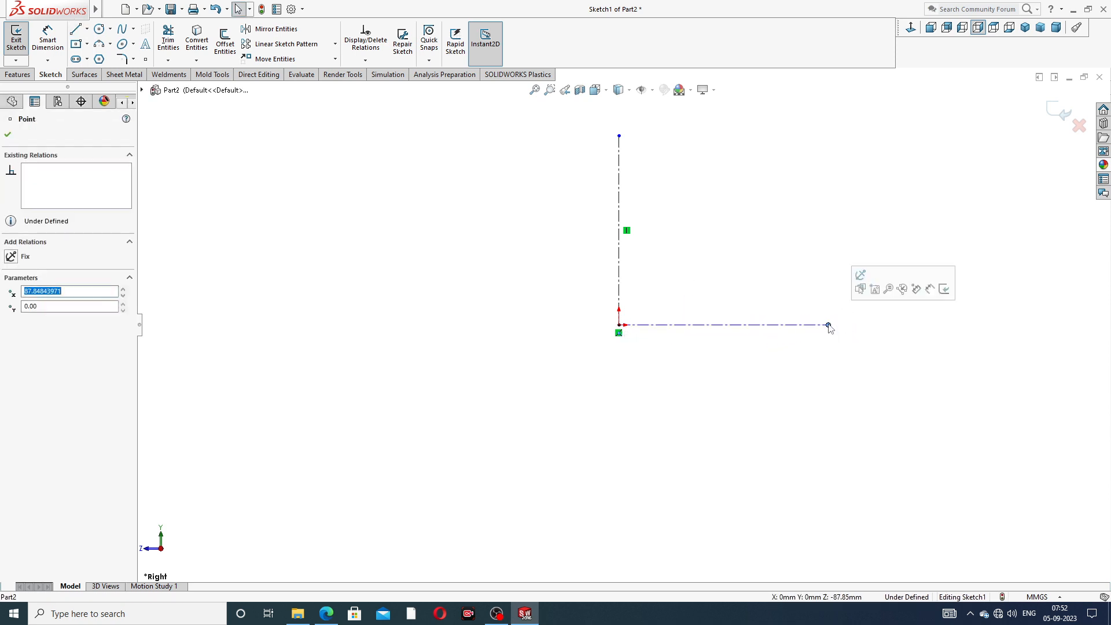
{"action": "left_click", "coordinate": [828, 258]}
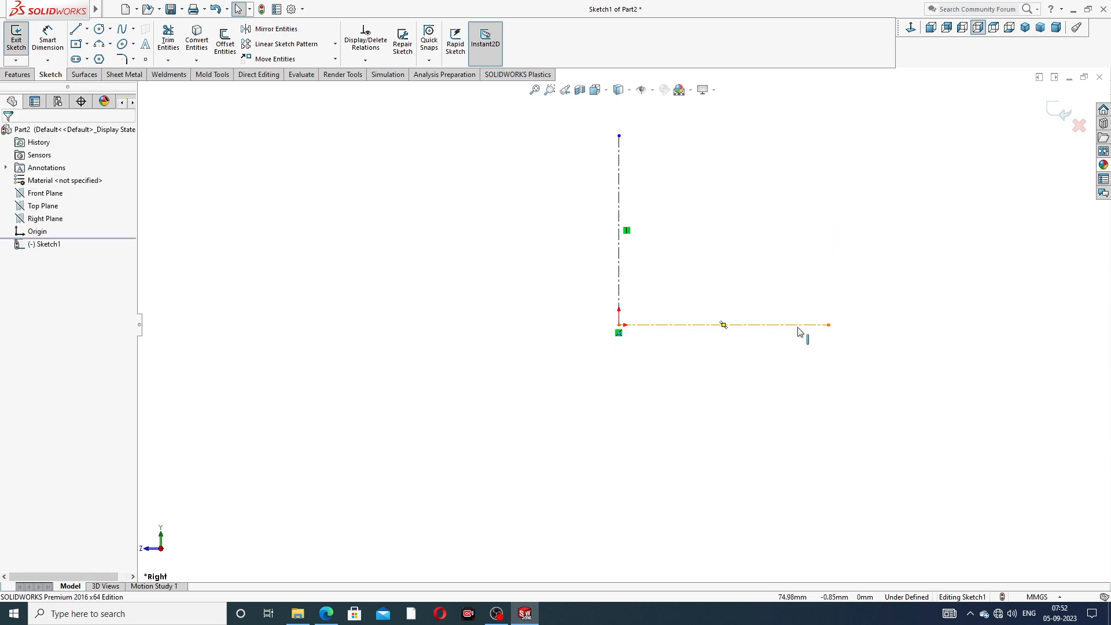
{"action": "left_click", "coordinate": [798, 328]}
{"action": "left_click", "coordinate": [826, 230]}
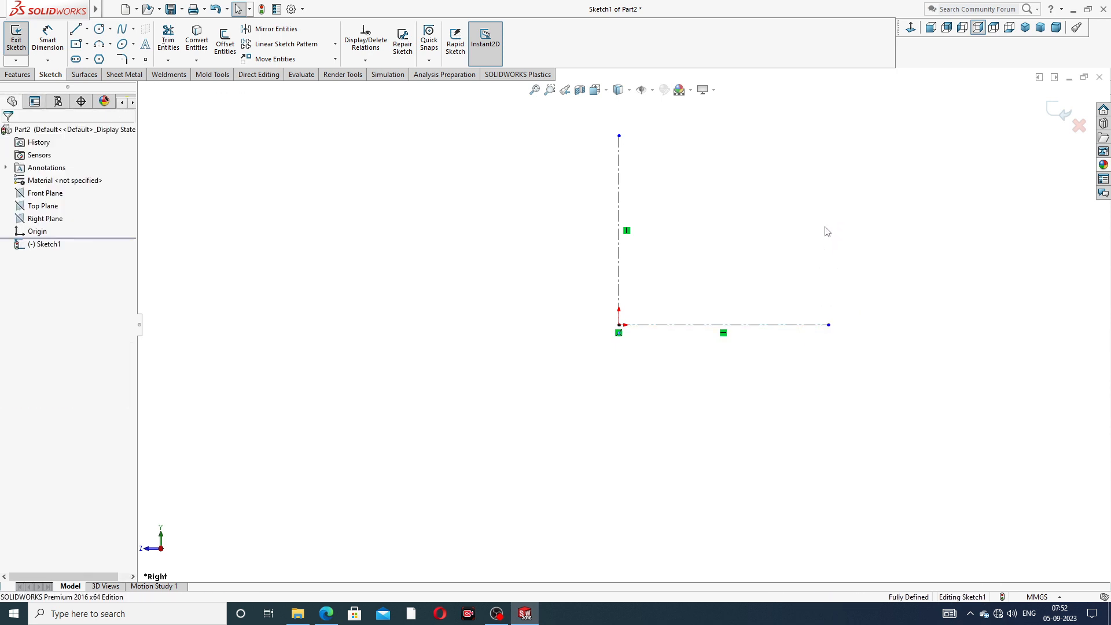
Step: Sketch a closed eight-line stepped profile on the horizontal centerline, about 60 mm tall and spanning about 18 to 75 mm from the vertical centerline
{"action": "scroll", "coordinate": [795, 150], "scroll_direction": "up", "scroll_amount": 2}
{"action": "scroll", "coordinate": [696, 239], "scroll_direction": "down", "scroll_amount": 2}
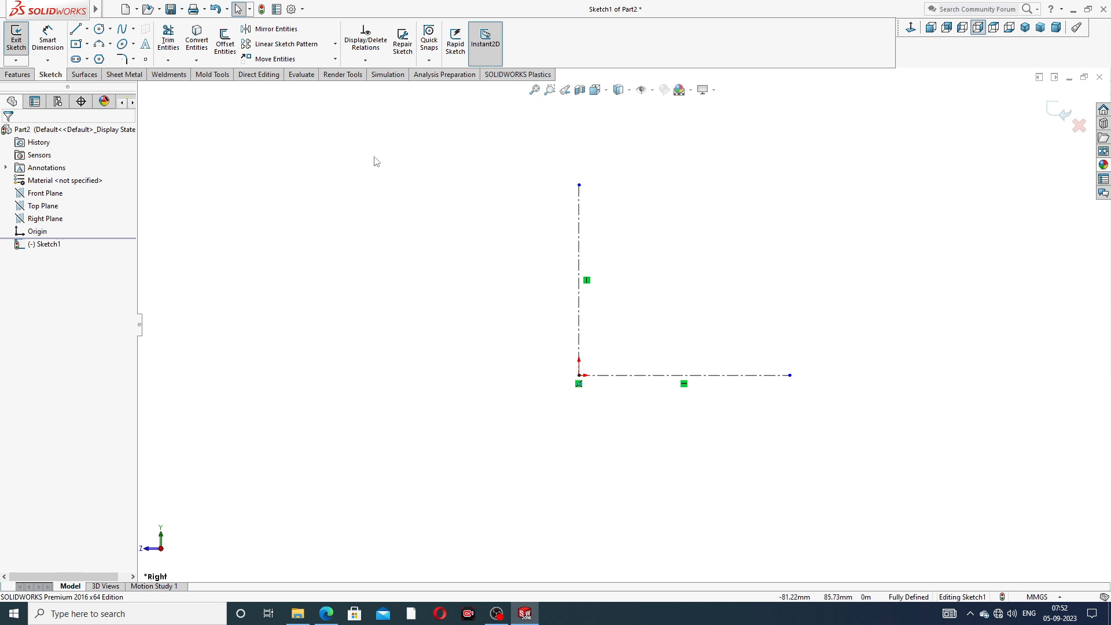
{"action": "left_click", "coordinate": [76, 28]}
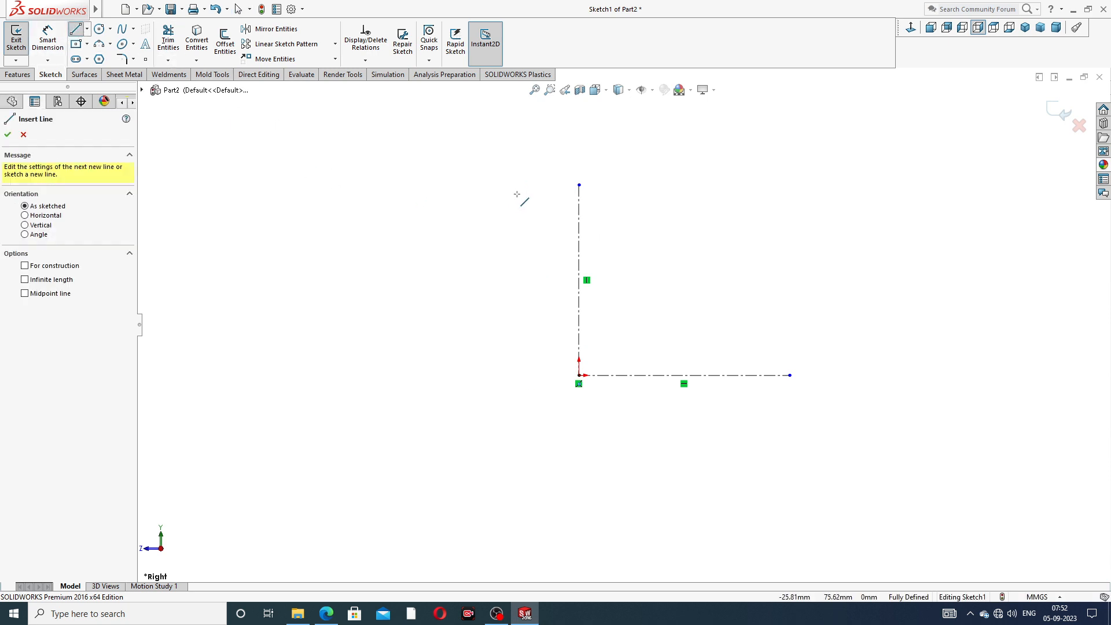
{"action": "left_click", "coordinate": [659, 376]}
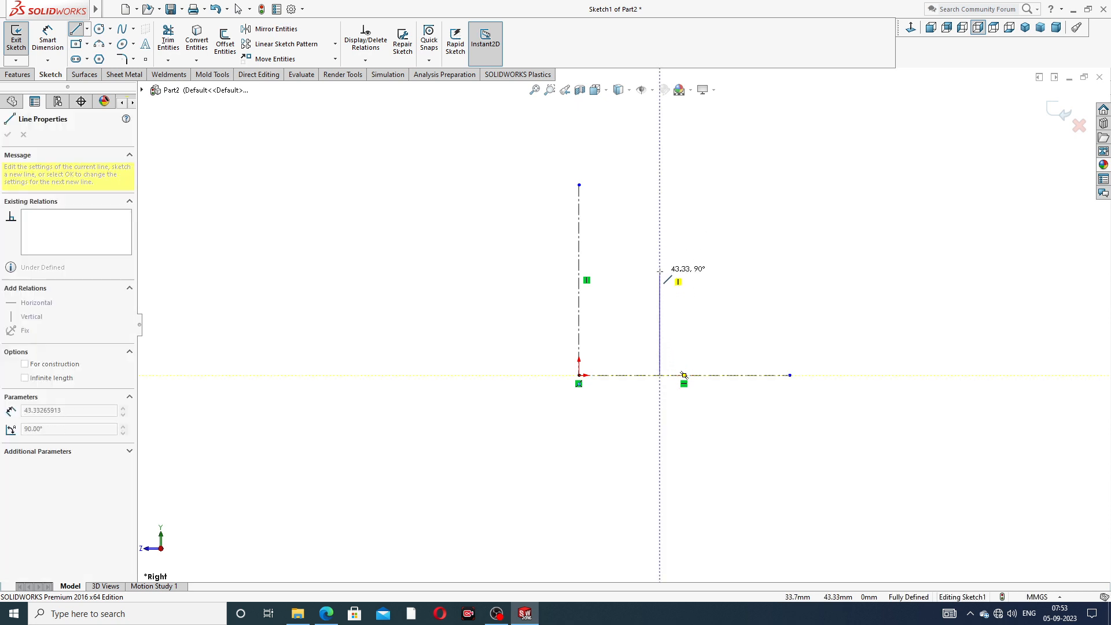
{"action": "left_click", "coordinate": [660, 271]}
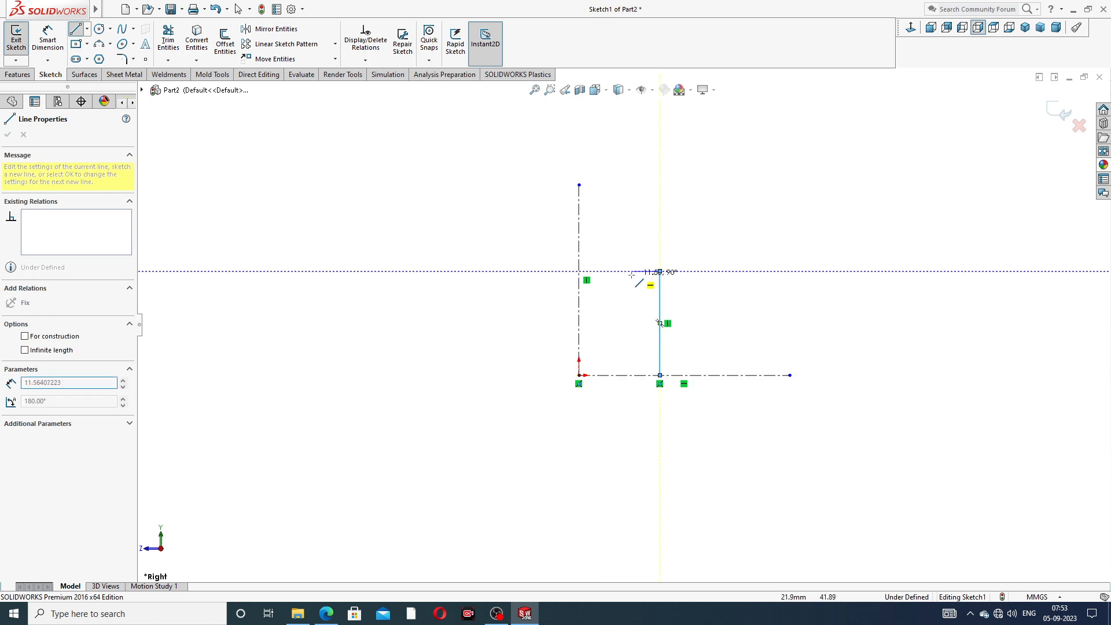
{"action": "left_click", "coordinate": [623, 271]}
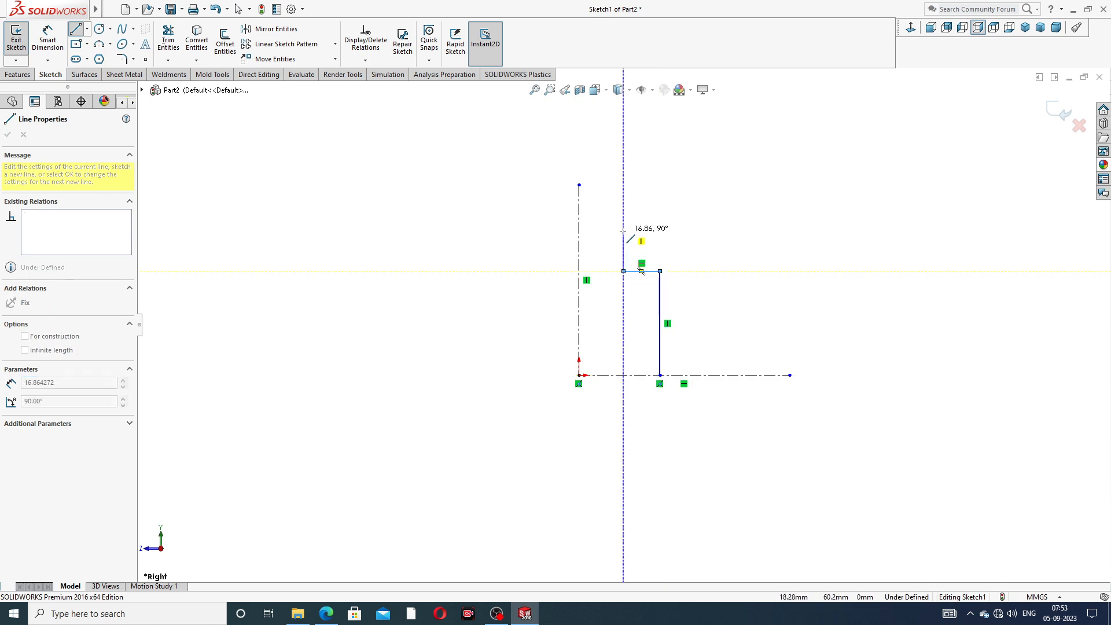
{"action": "left_click", "coordinate": [623, 231]}
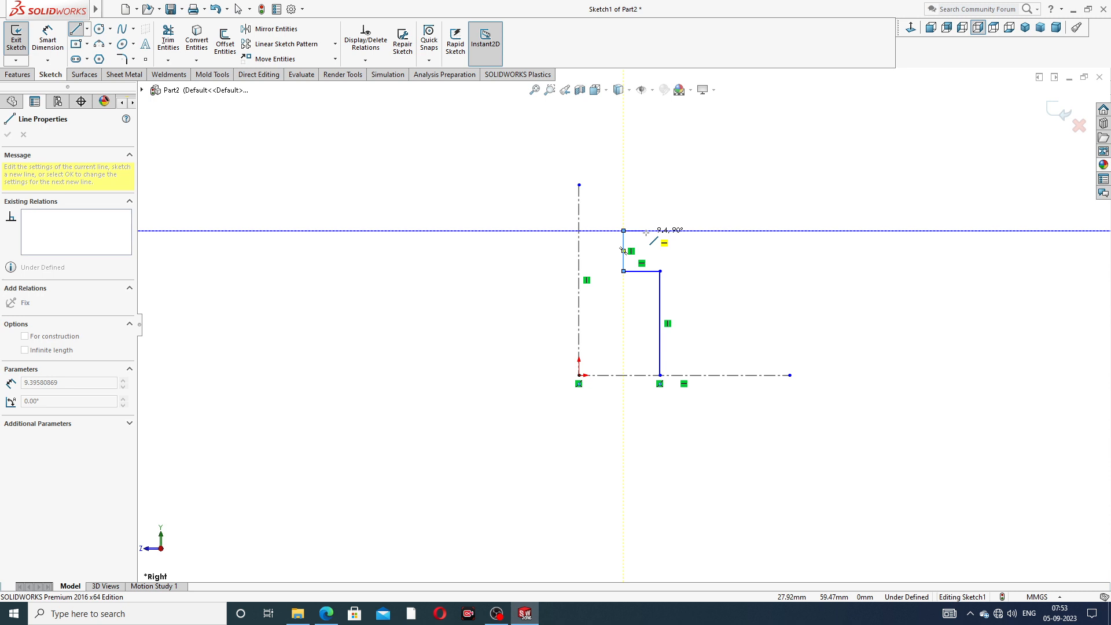
{"action": "left_click", "coordinate": [726, 230]}
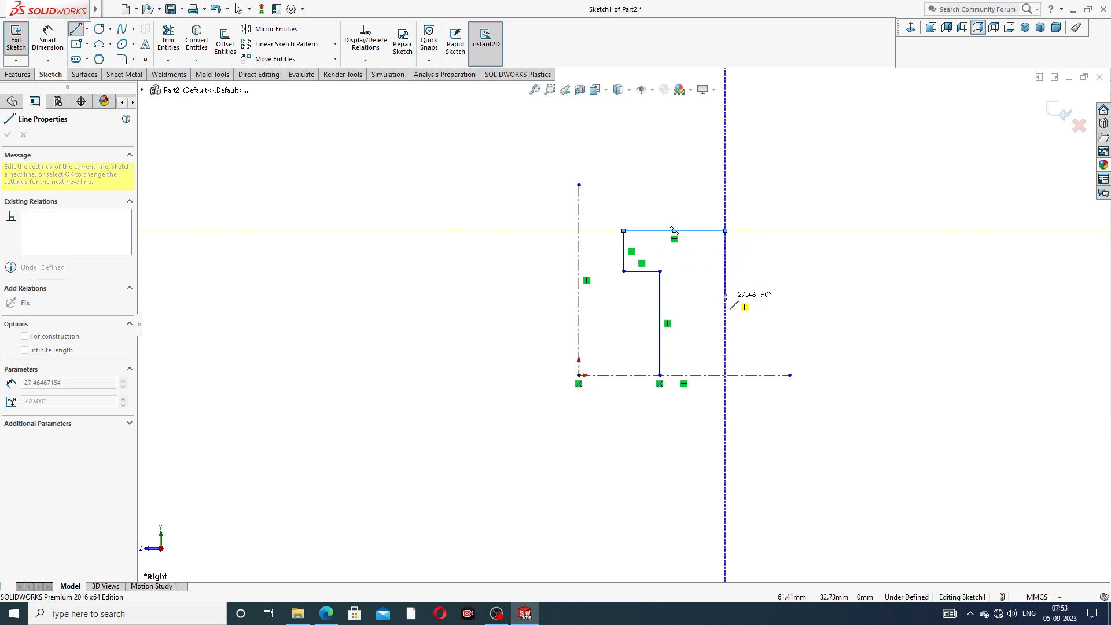
{"action": "left_click", "coordinate": [725, 297]}
{"action": "left_click", "coordinate": [760, 297]}
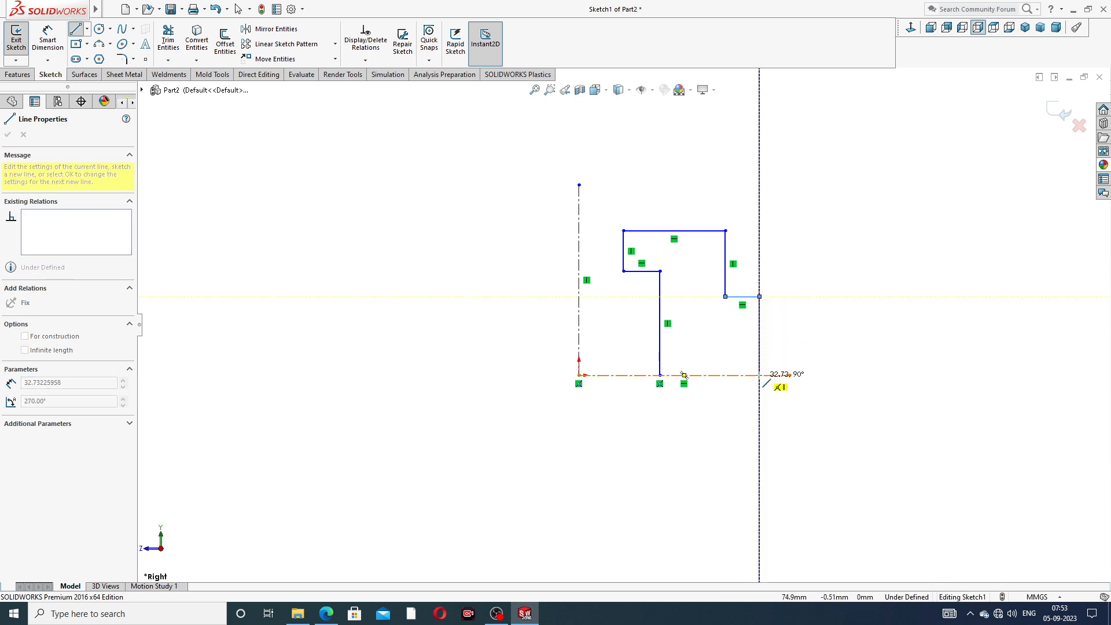
{"action": "left_click", "coordinate": [760, 375]}
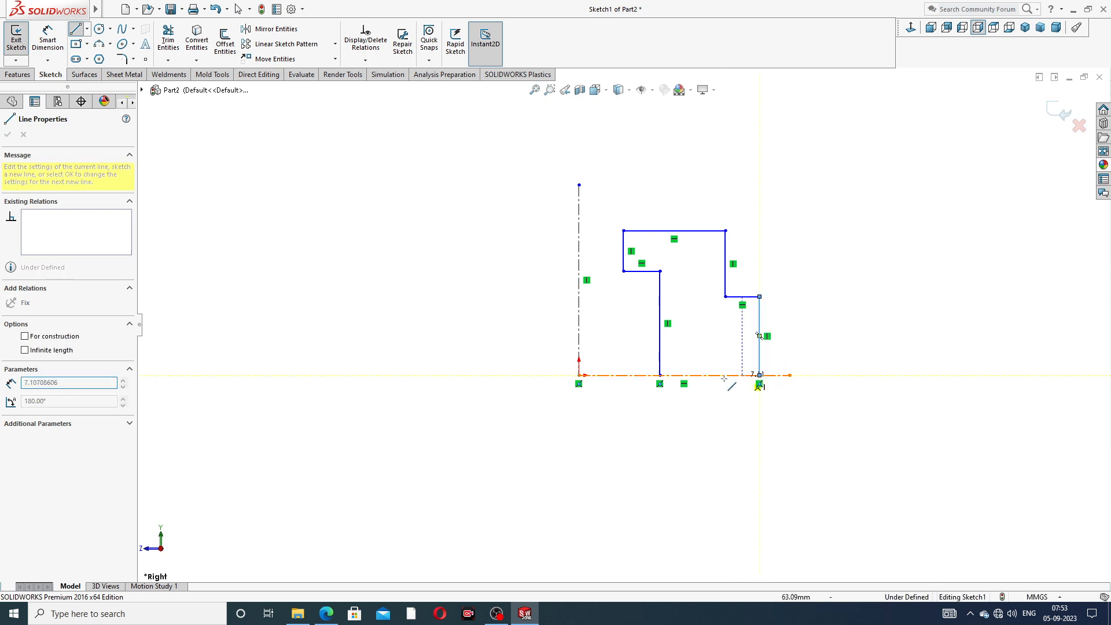
{"action": "left_click", "coordinate": [660, 375]}
{"action": "right_click", "coordinate": [771, 252]}
{"action": "left_click", "coordinate": [790, 261]}
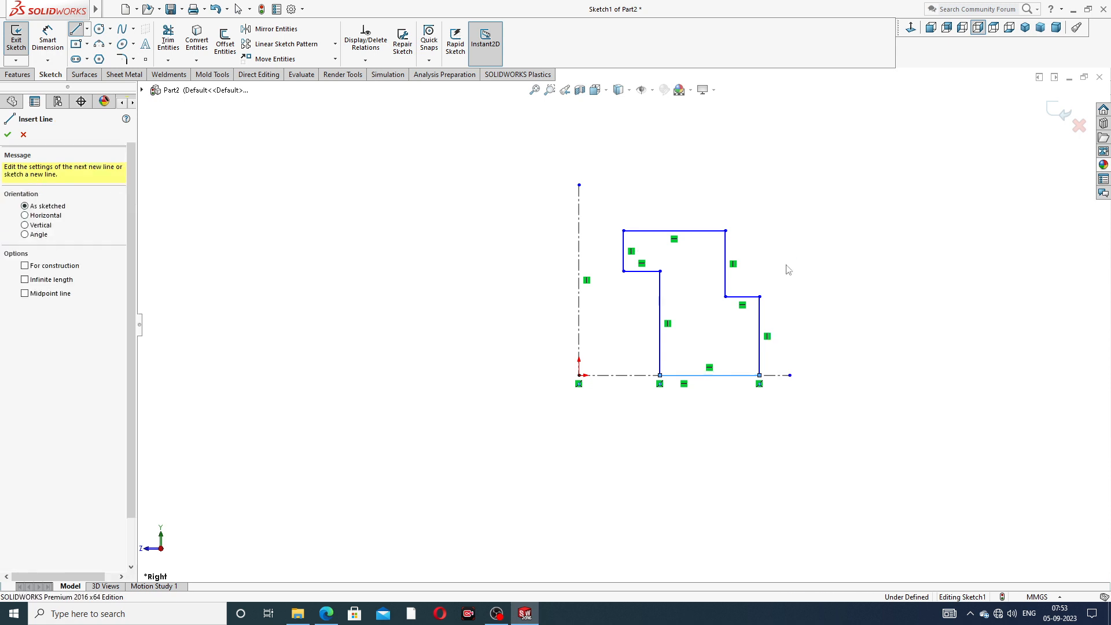
Step: Dimension the distance from the vertical centerline to the profile's lower inner vertical line as 100 mm
{"action": "scroll", "coordinate": [702, 325], "scroll_direction": "down", "scroll_amount": 1}
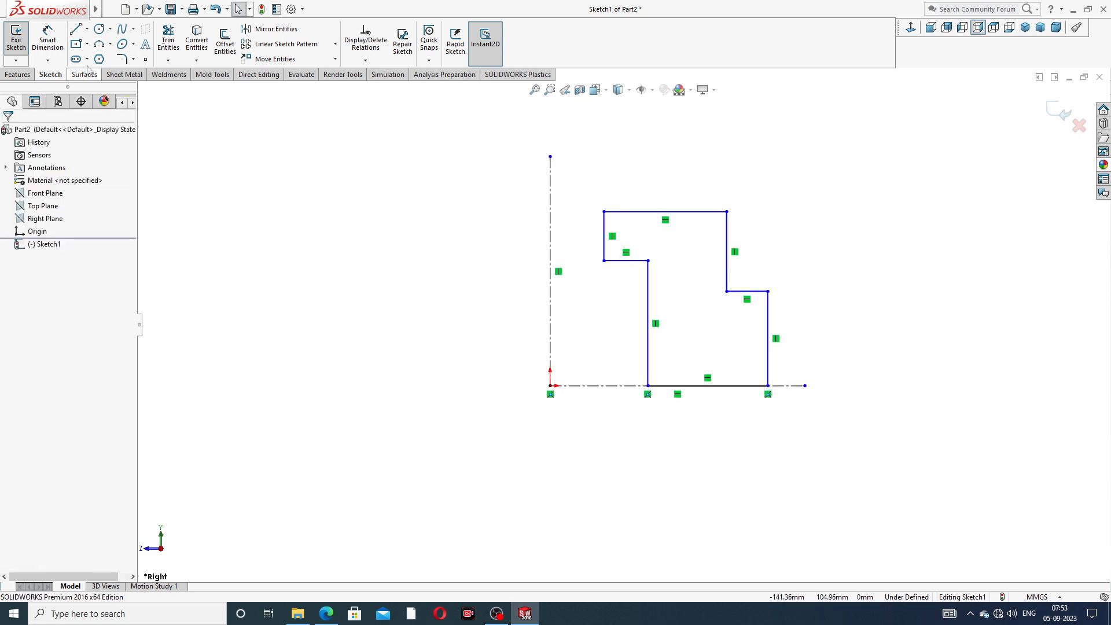
{"action": "left_click", "coordinate": [48, 44]}
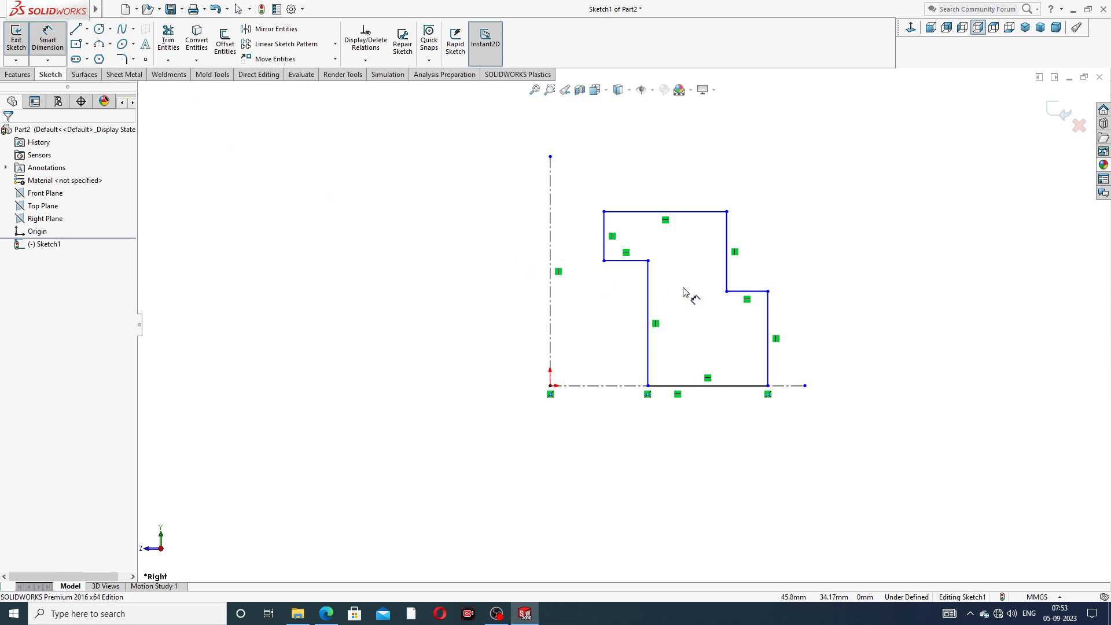
{"action": "left_click", "coordinate": [649, 360]}
{"action": "left_click", "coordinate": [550, 368]}
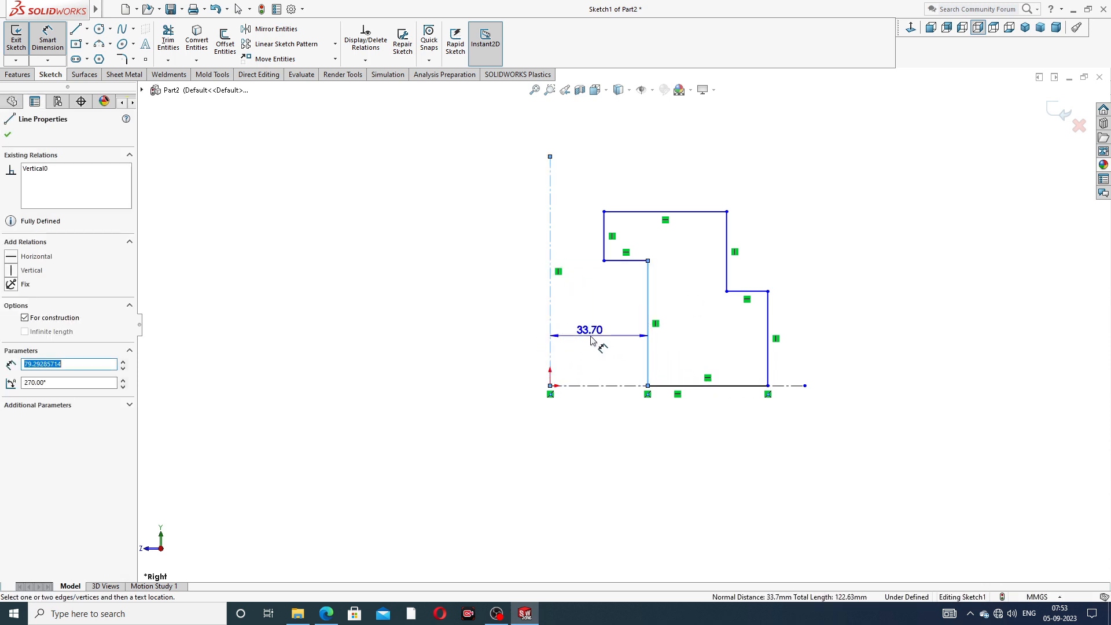
{"action": "left_click", "coordinate": [599, 344]}
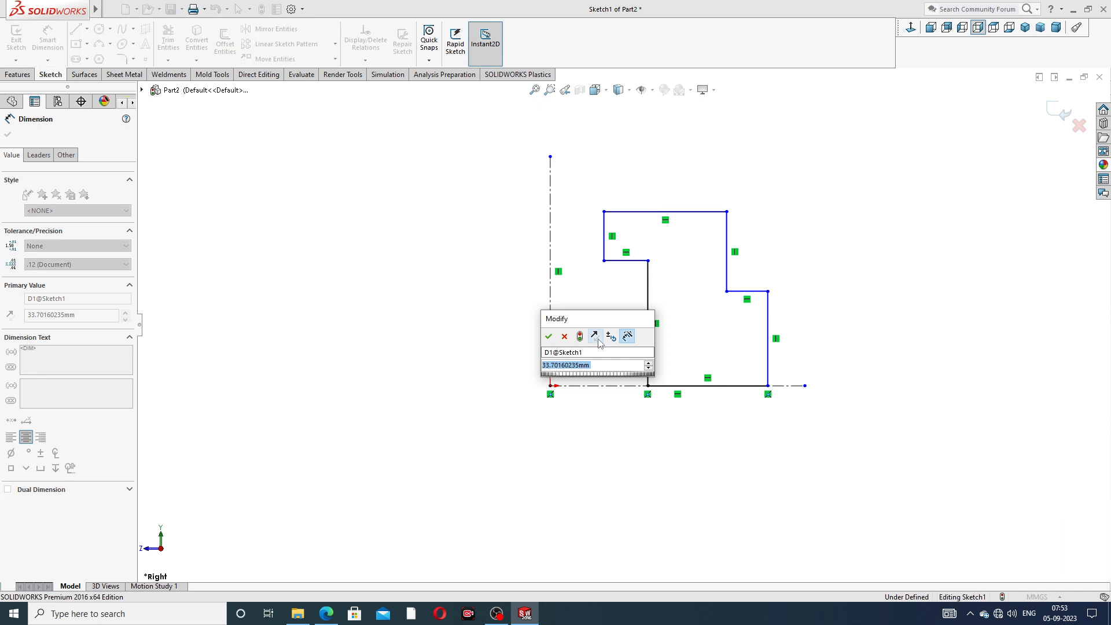
{"action": "type", "text": "100"}
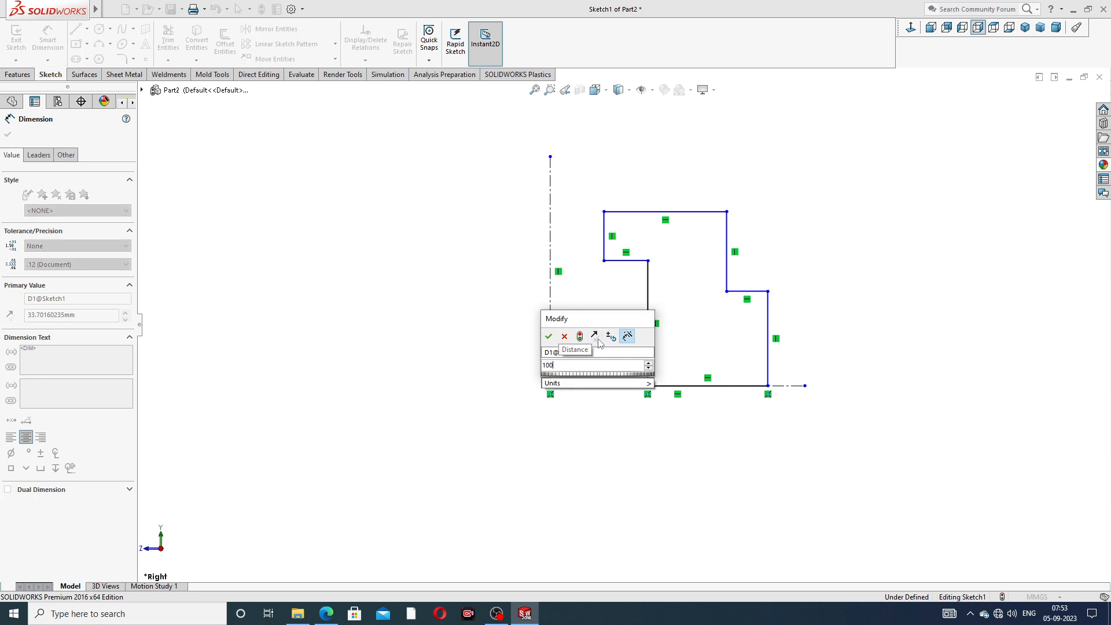
{"action": "key", "text": "Return"}
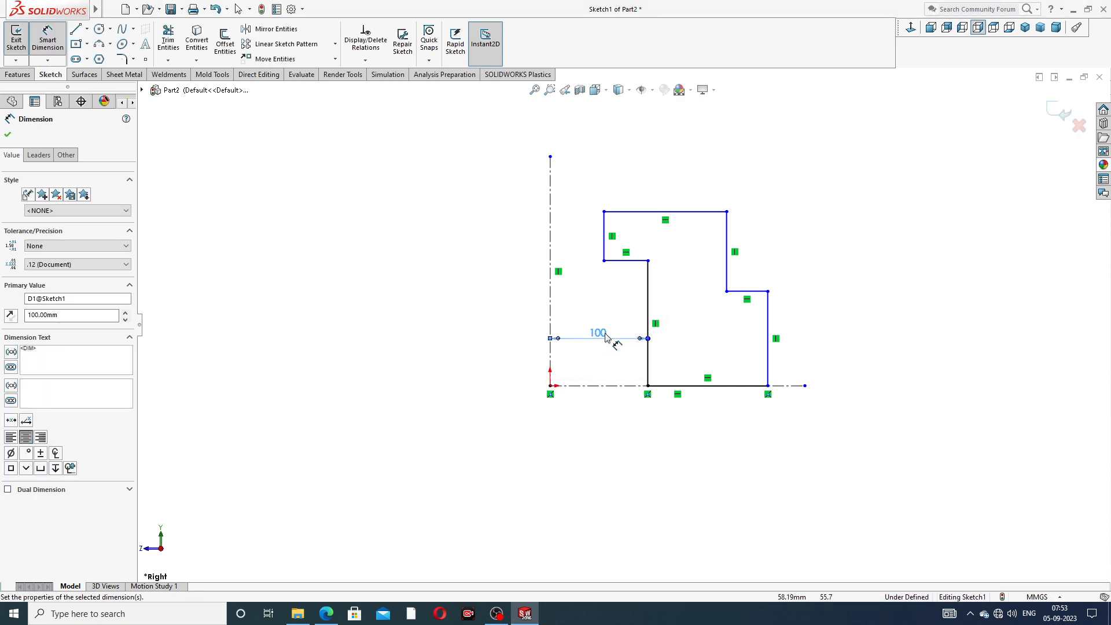
Step: Correct the distance between the vertical centerline and the lower inner line to 10 mm and end dimensioning
{"action": "double_click", "coordinate": [599, 334]}
{"action": "type", "text": "10"}
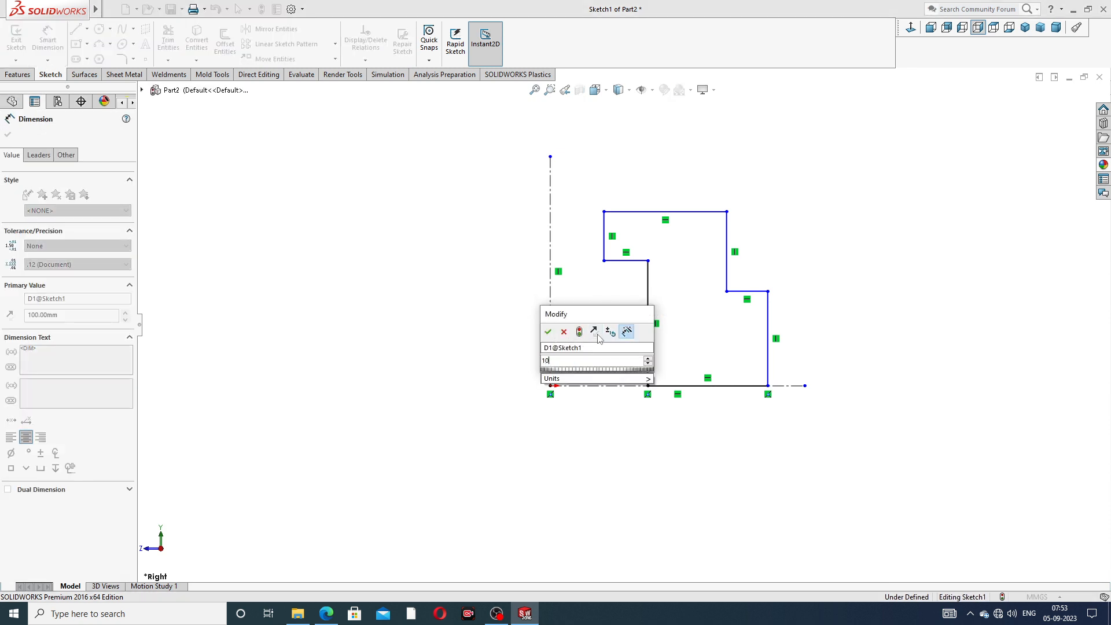
{"action": "key", "text": "Return"}
{"action": "left_click", "coordinate": [747, 260]}
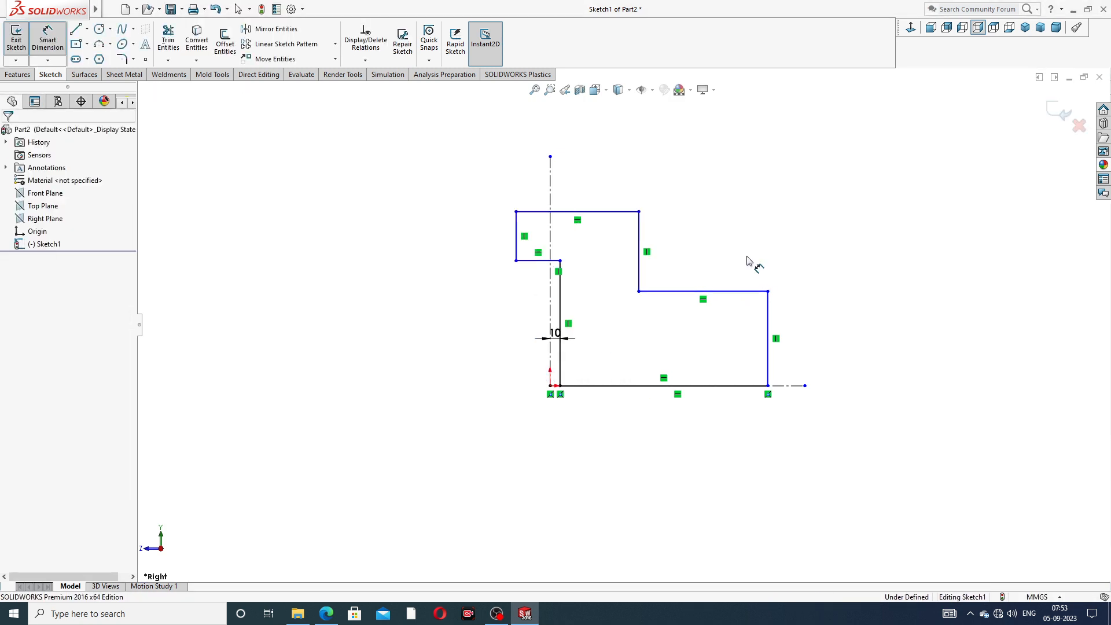
{"action": "right_click", "coordinate": [701, 212]}
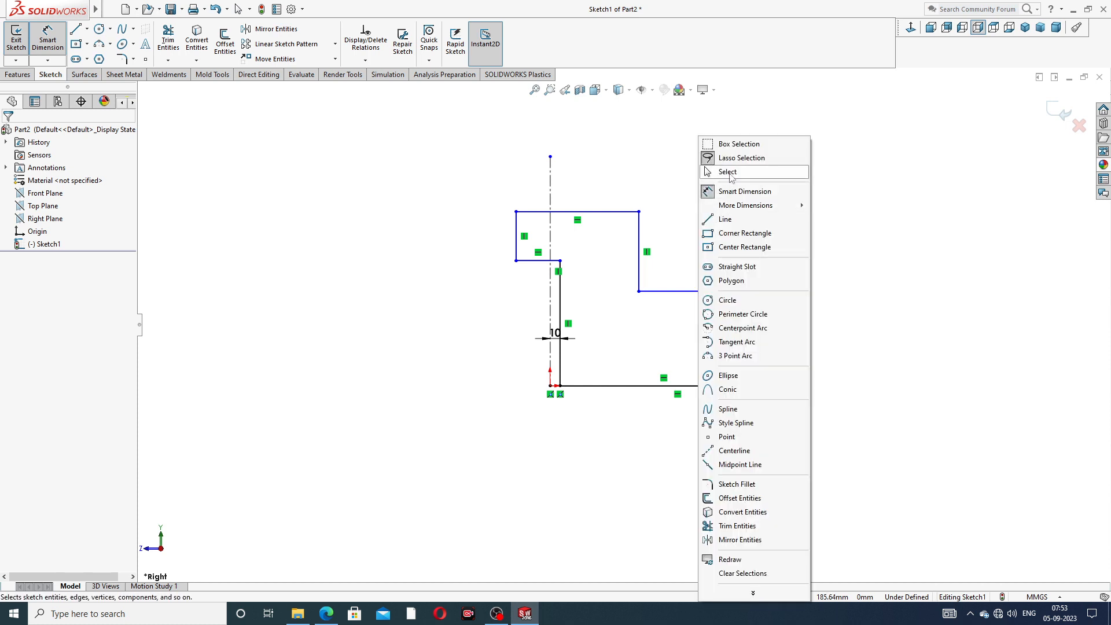
{"action": "left_click", "coordinate": [720, 174]}
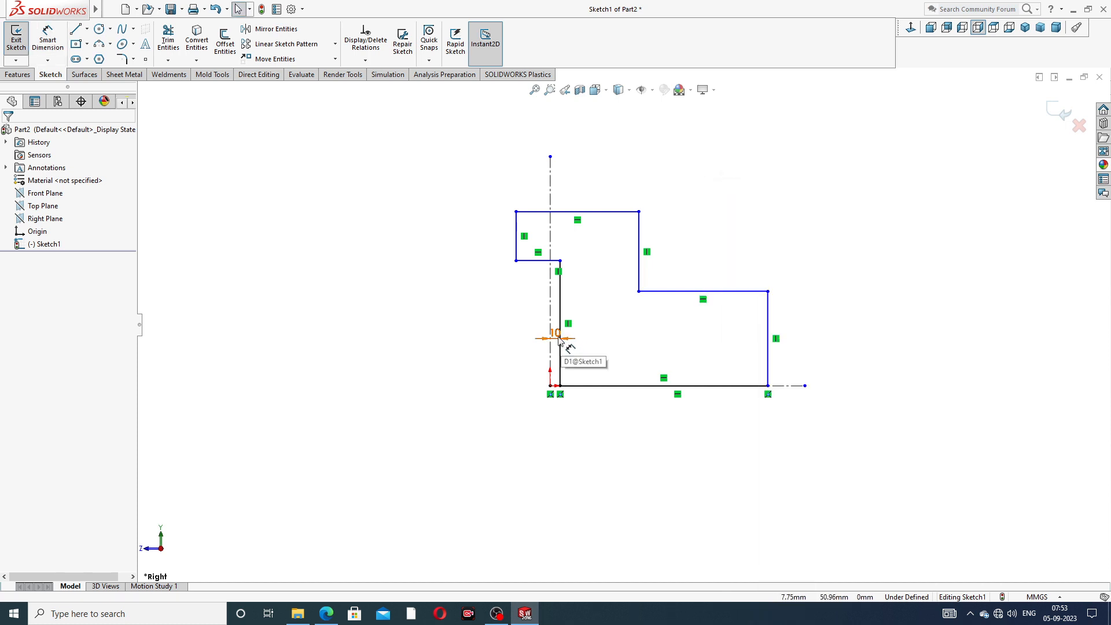
Step: Try to reshape the profile by moving its lower outer line inward and its upper inner line past the vertical centerline
{"action": "scroll", "coordinate": [564, 337], "scroll_direction": "up", "scroll_amount": 2}
{"action": "scroll", "coordinate": [565, 337], "scroll_direction": "up", "scroll_amount": 1}
{"action": "mouse_move", "coordinate": [707, 318]}
{"action": "left_mouse_down"}
{"action": "mouse_move", "coordinate": [604, 330]}
{"action": "mouse_move", "coordinate": [622, 329]}
{"action": "left_mouse_up"}
{"action": "scroll", "coordinate": [579, 336], "scroll_direction": "down", "scroll_amount": 3}
{"action": "left_click", "coordinate": [638, 338]}
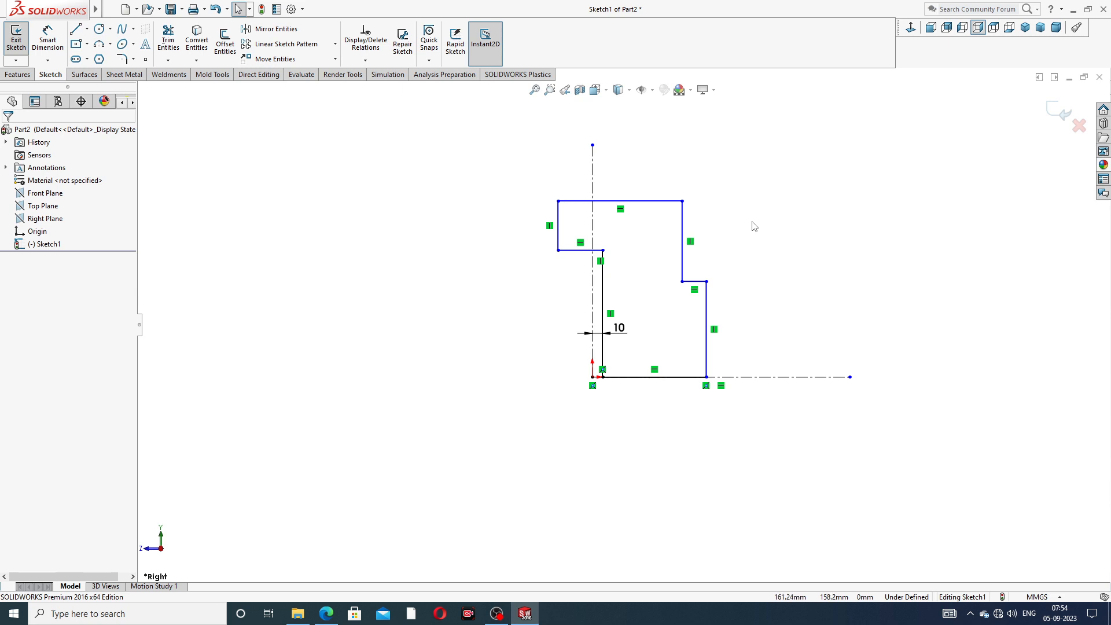
{"action": "mouse_move", "coordinate": [559, 235]}
{"action": "left_mouse_down"}
{"action": "mouse_move", "coordinate": [612, 236]}
{"action": "mouse_move", "coordinate": [599, 232]}
{"action": "left_mouse_up"}
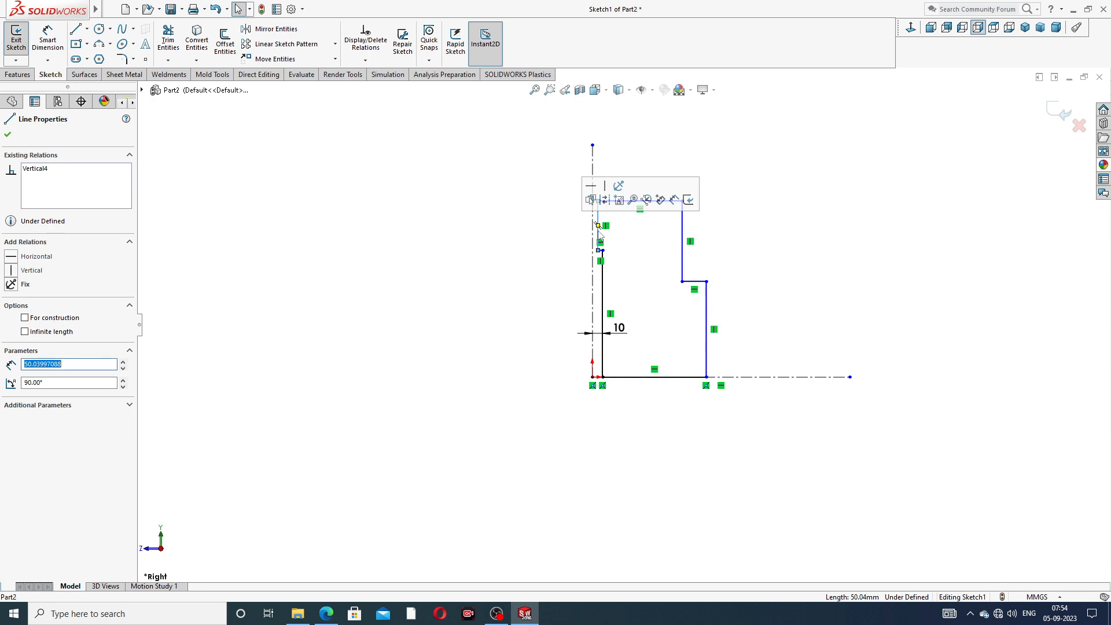
{"action": "left_click", "coordinate": [602, 292]}
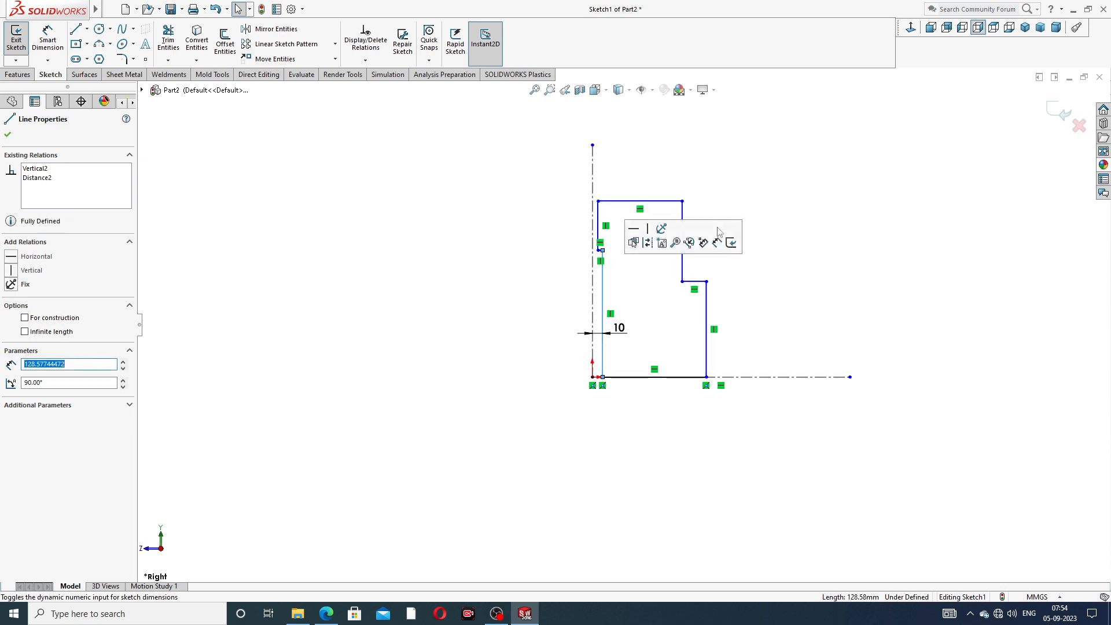
{"action": "left_click", "coordinate": [752, 183]}
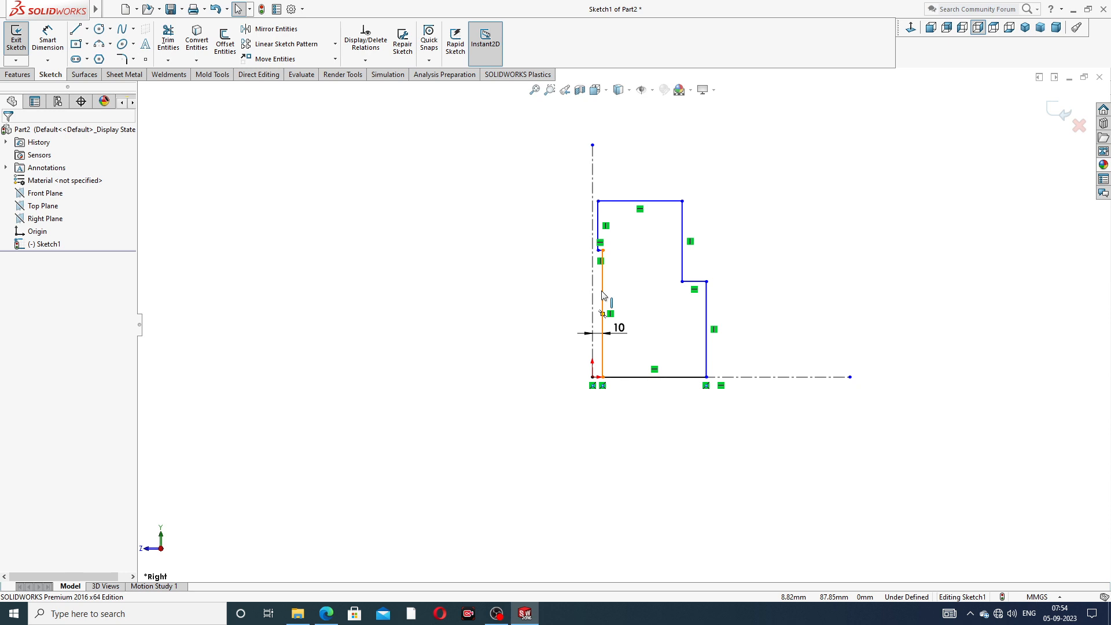
Step: Undo the line moves and the centerline distance dimension with its value change
{"action": "key", "text": "ctrl+z"}
{"action": "key", "text": "ctrl+z"}
{"action": "key", "text": "ctrl+z"}
{"action": "key", "text": "ctrl+z"}
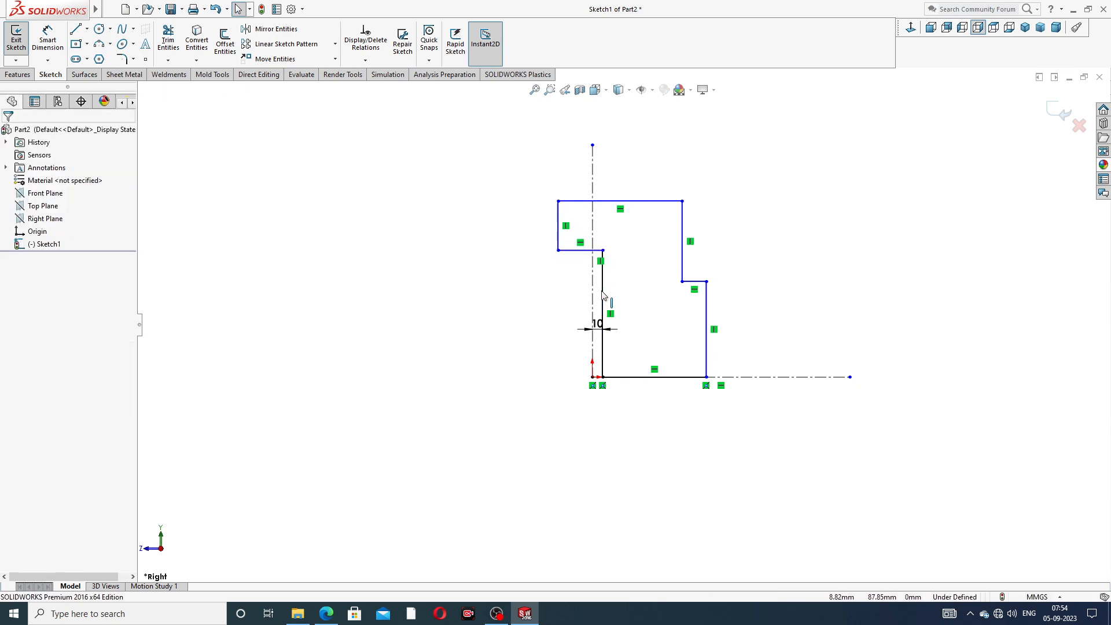
{"action": "key", "text": "ctrl+z"}
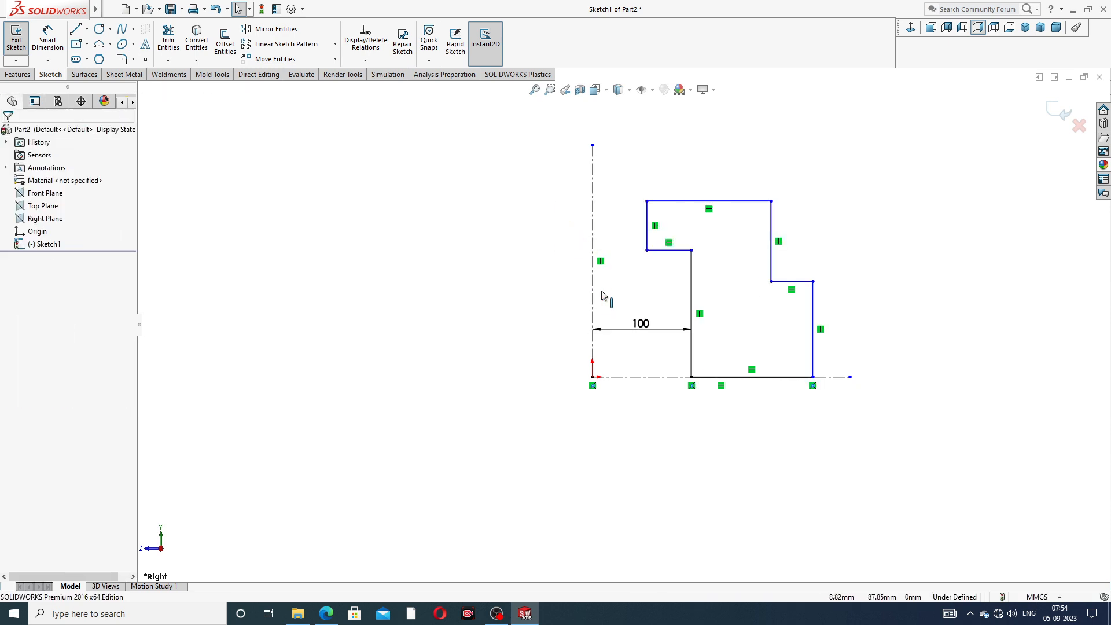
{"action": "key", "text": "ctrl+z"}
Step: Dimension the lower inner vertical line at 10 mm from the vertical centerline
{"action": "left_click_drag", "start_coordinate": [596, 246], "coordinate": [598, 322]}
{"action": "double_click", "coordinate": [596, 315]}
{"action": "type", "text": "10"}
{"action": "key", "text": "Return"}
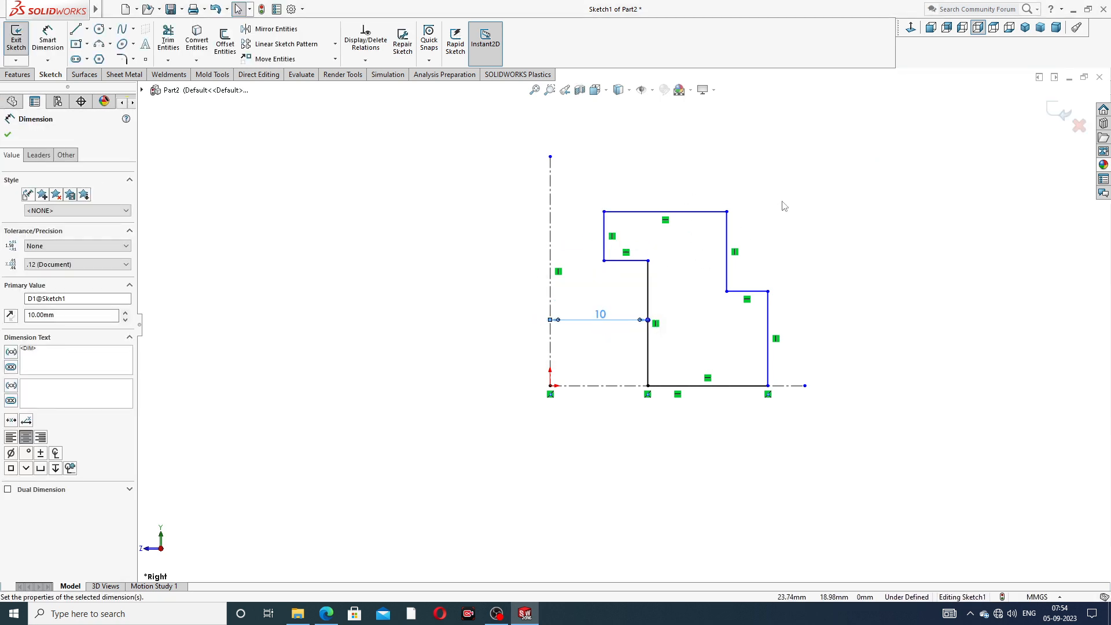
{"action": "left_click", "coordinate": [506, 222]}
Step: Dimension the lower outer vertical line at 13.5 mm from the vertical centerline, placing the dimension below the profile
{"action": "left_click", "coordinate": [49, 42]}
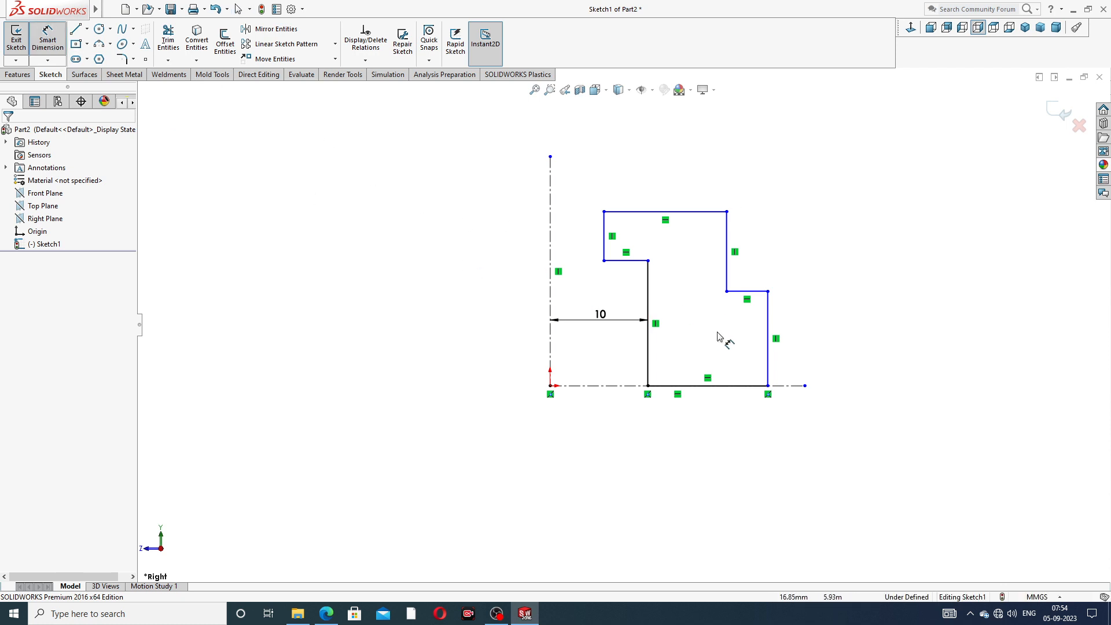
{"action": "left_click", "coordinate": [768, 361]}
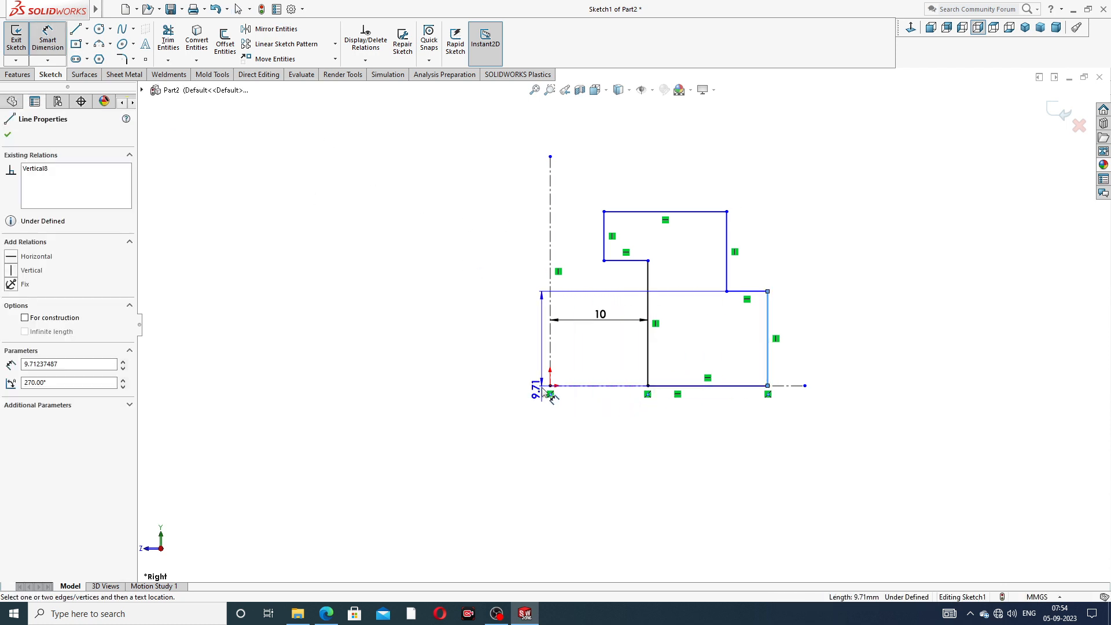
{"action": "left_click", "coordinate": [550, 368]}
{"action": "left_click", "coordinate": [631, 427]}
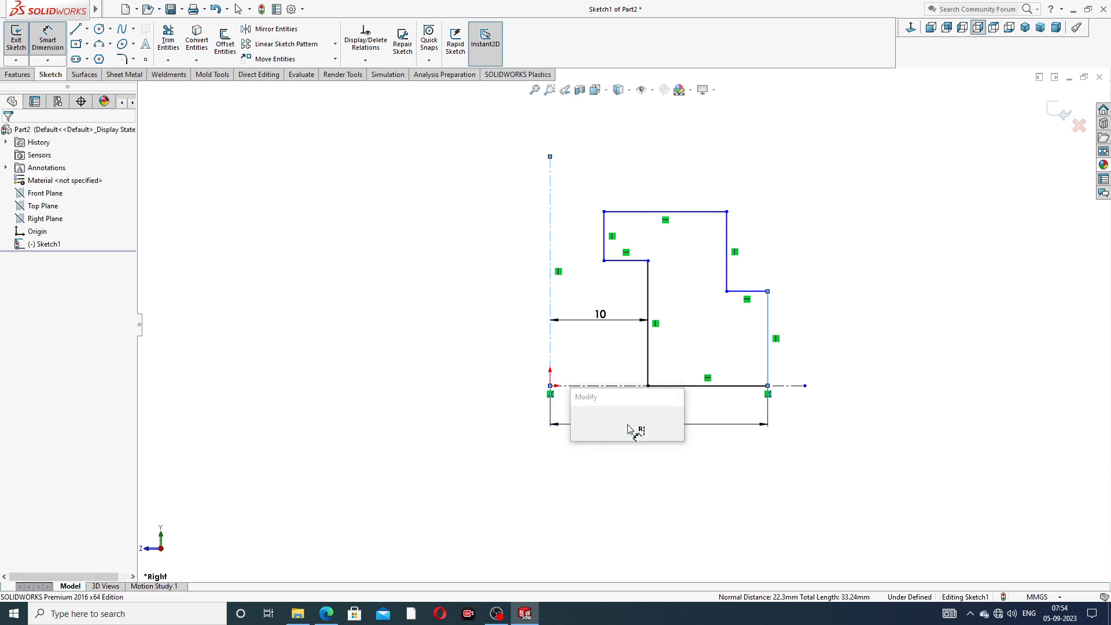
{"action": "type", "text": "13.5"}
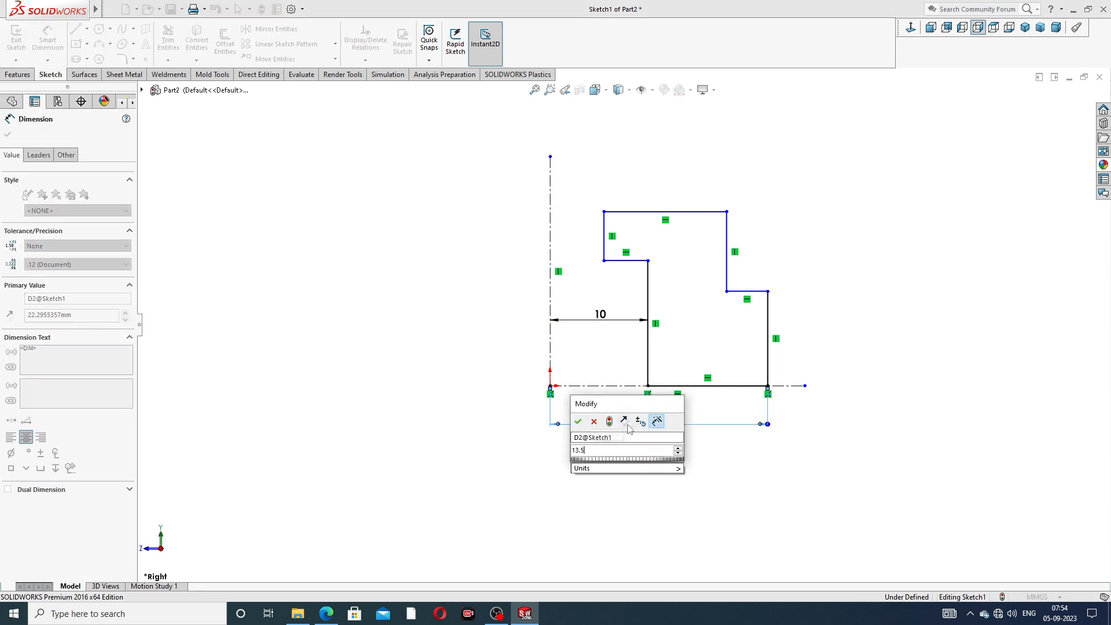
{"action": "key", "text": "Return"}
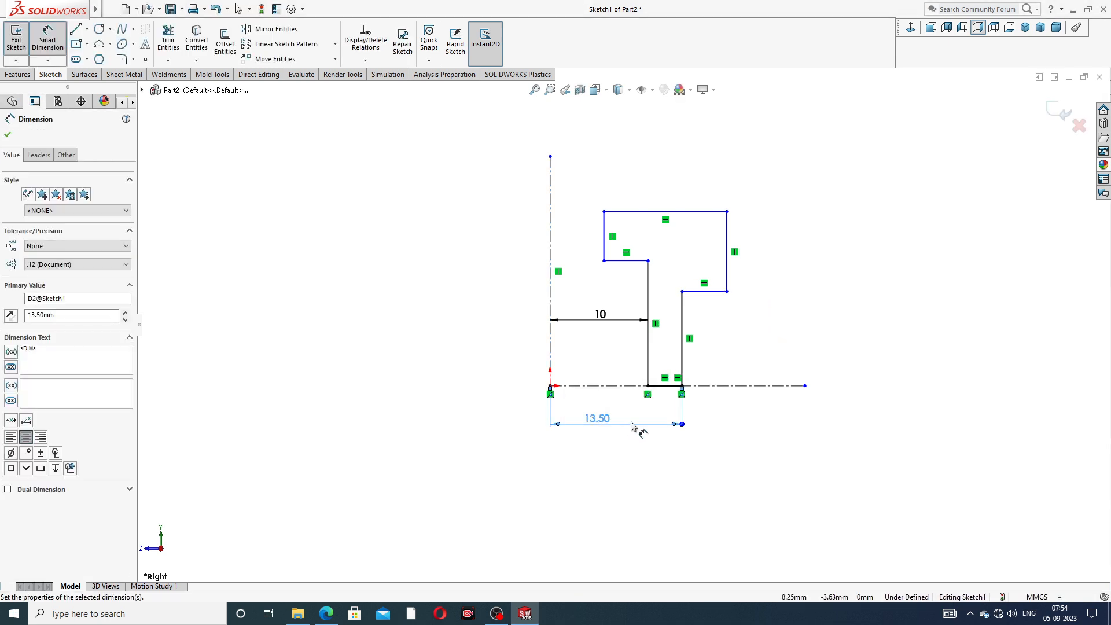
{"action": "left_click", "coordinate": [772, 323]}
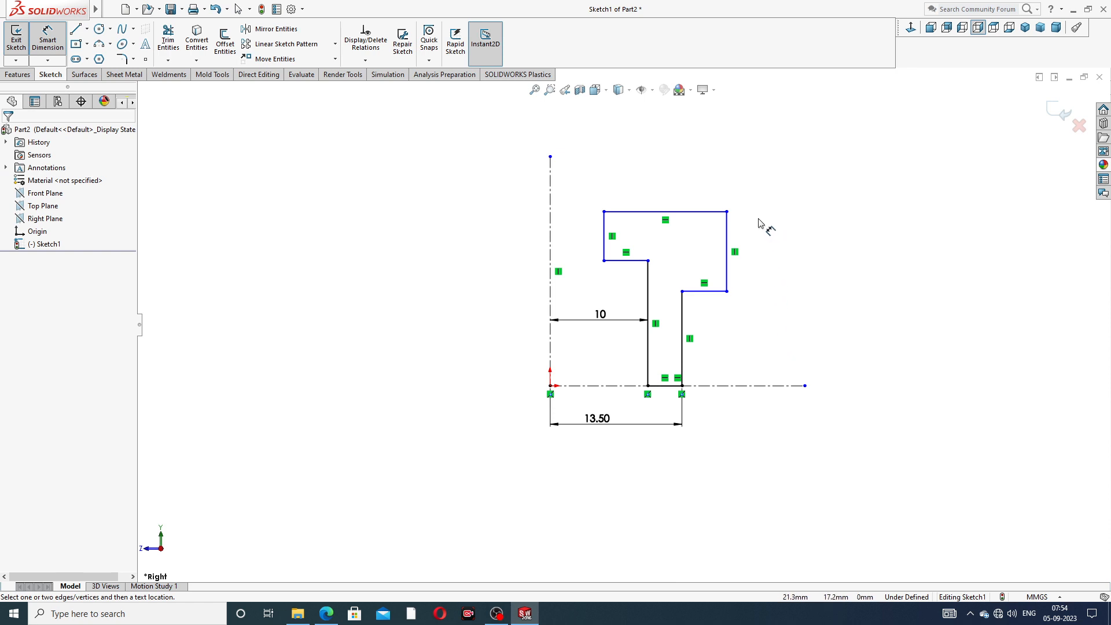
Step: Dimension the upper inner vertical line at 6.5 mm from the vertical centerline
{"action": "left_click", "coordinate": [604, 234]}
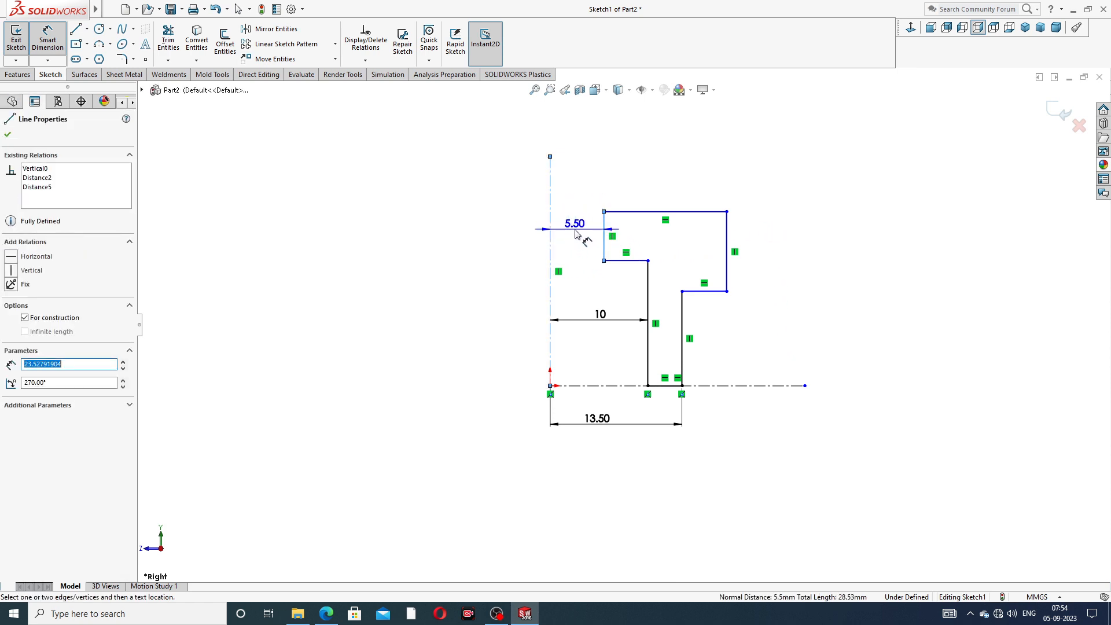
{"action": "left_click", "coordinate": [577, 232]}
{"action": "type", "text": "6.5"}
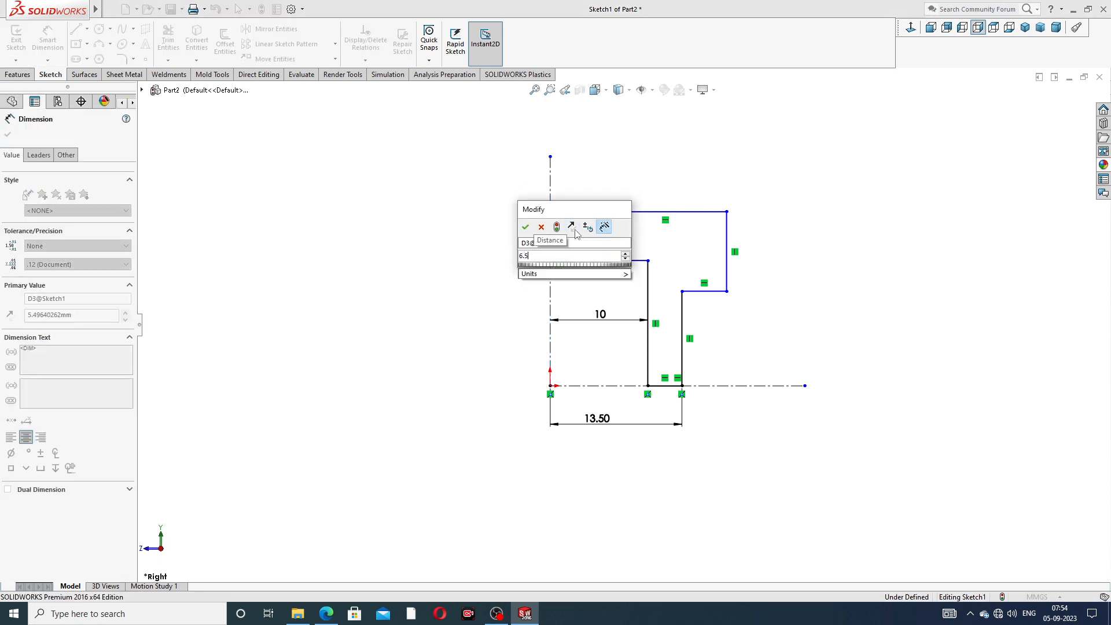
{"action": "key", "text": "Return"}
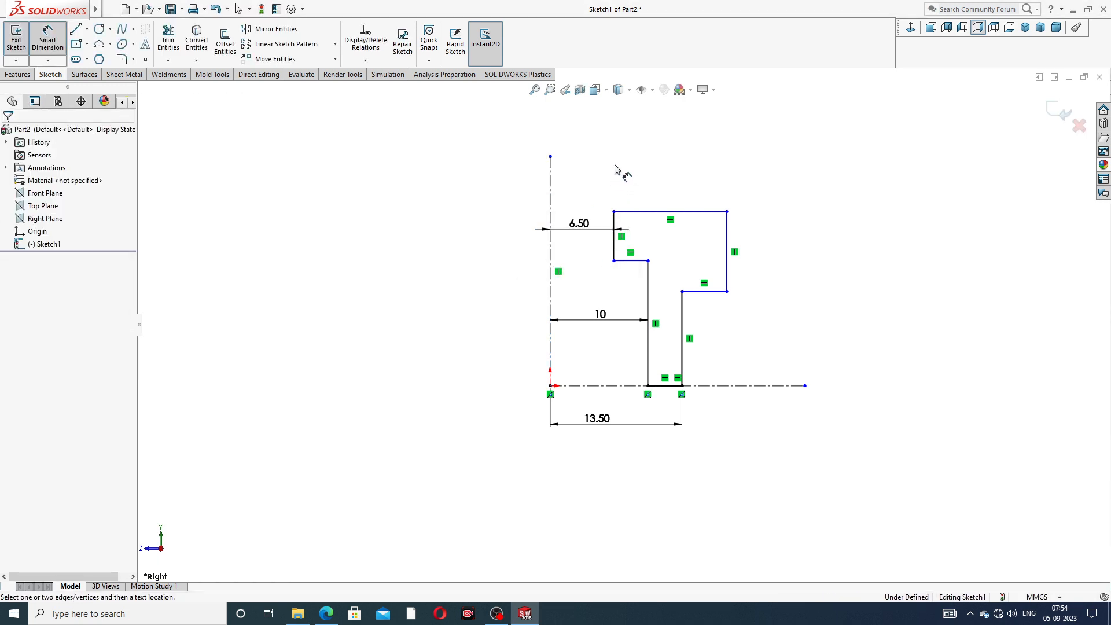
Step: Dimension the upper outer vertical line at 12 mm from the vertical centerline, placing the dimension above the profile
{"action": "left_click", "coordinate": [551, 188]}
{"action": "left_click", "coordinate": [727, 232]}
{"action": "left_click", "coordinate": [632, 183]}
{"action": "type", "text": "12"}
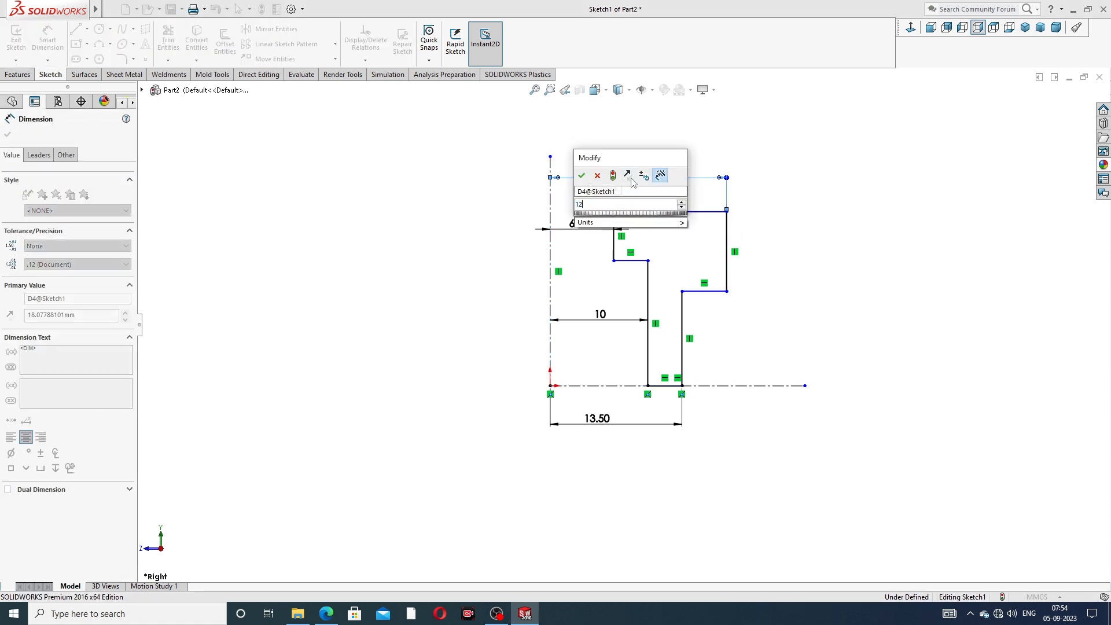
{"action": "key", "text": "Return"}
{"action": "left_click", "coordinate": [719, 163]}
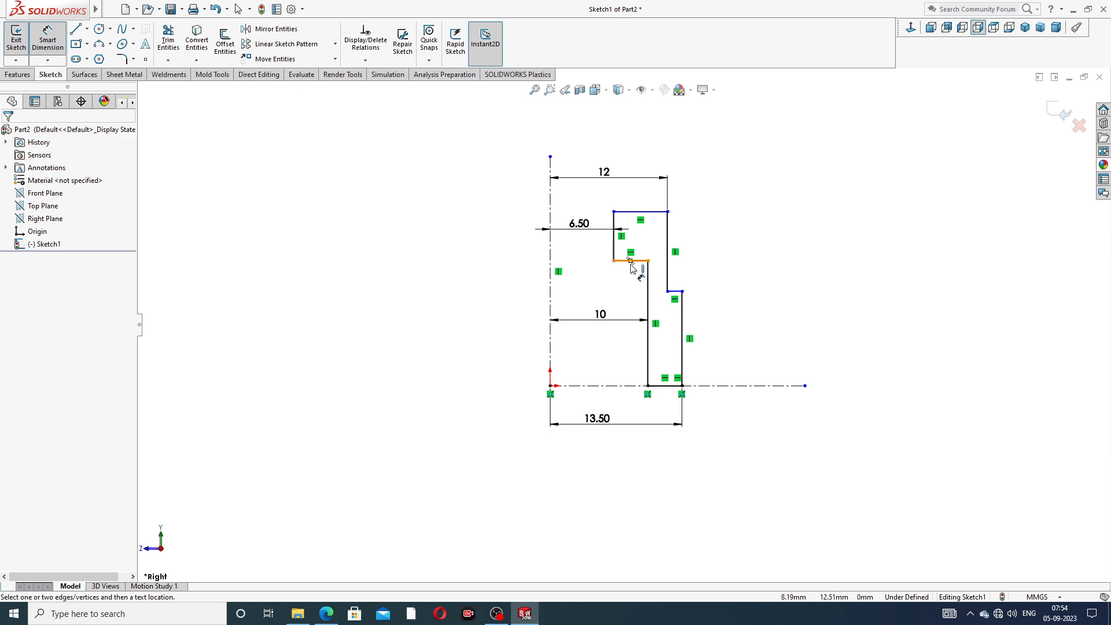
Step: Check the gland PDF in Microsoft Edge and, back in SOLIDWORKS, dimension the upper outer vertical line's height as 6 mm
{"action": "left_click", "coordinate": [326, 613]}
{"action": "left_click", "coordinate": [669, 238]}
{"action": "left_click", "coordinate": [697, 242]}
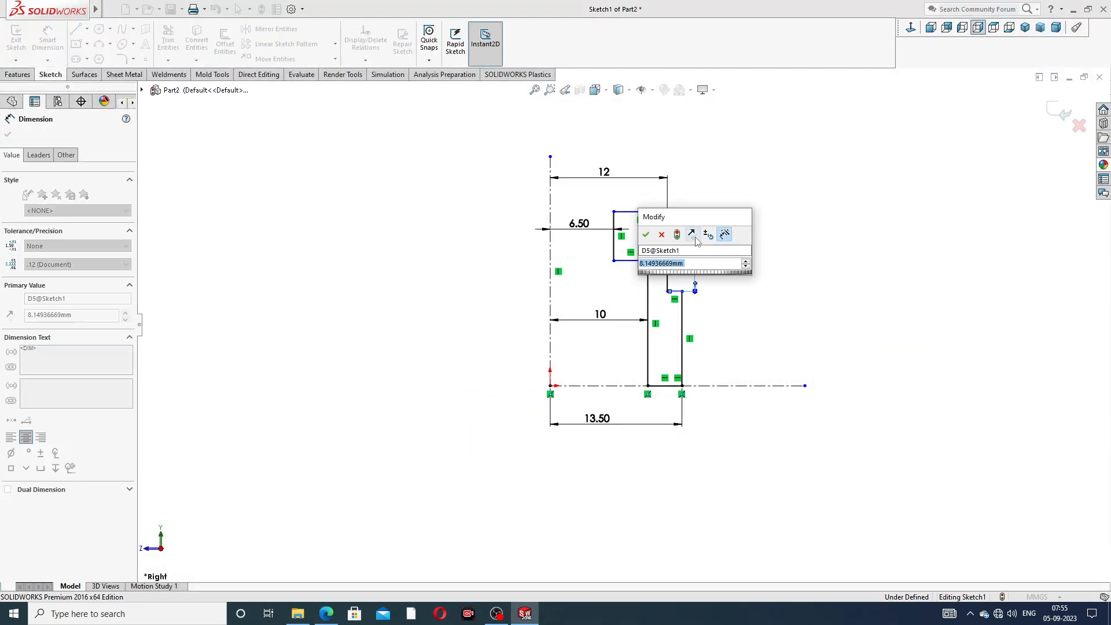
{"action": "type", "text": "6"}
{"action": "key", "text": "Return"}
{"action": "left_click", "coordinate": [741, 250]}
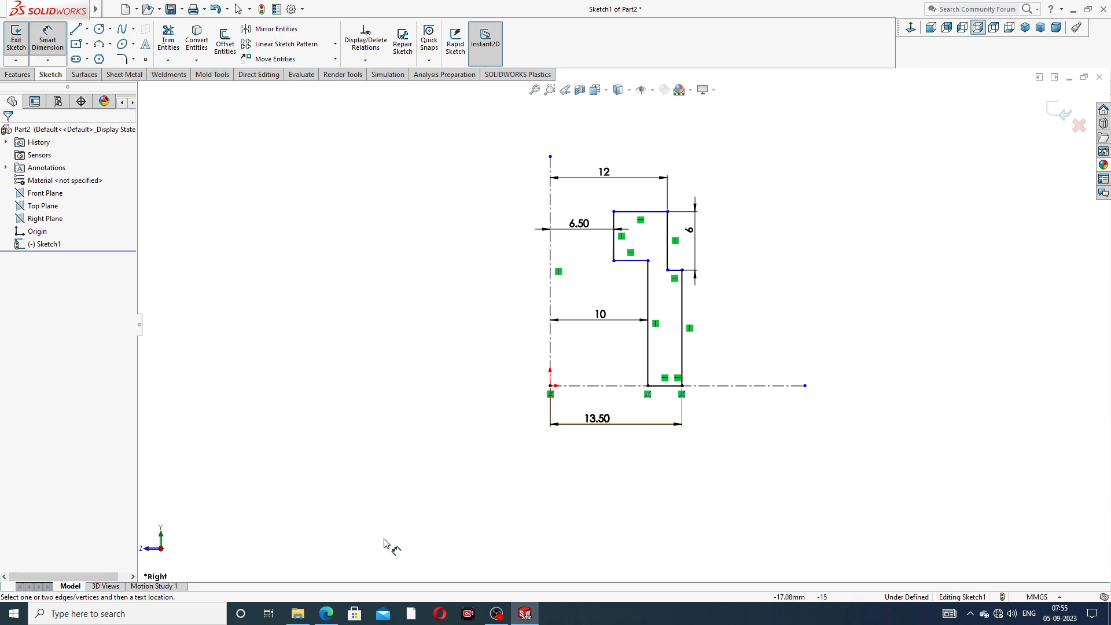
Step: Recheck the gland PDF in Microsoft Edge and, back in SOLIDWORKS, dimension the lower inner vertical line's length as 12 mm
{"action": "left_click", "coordinate": [326, 612]}
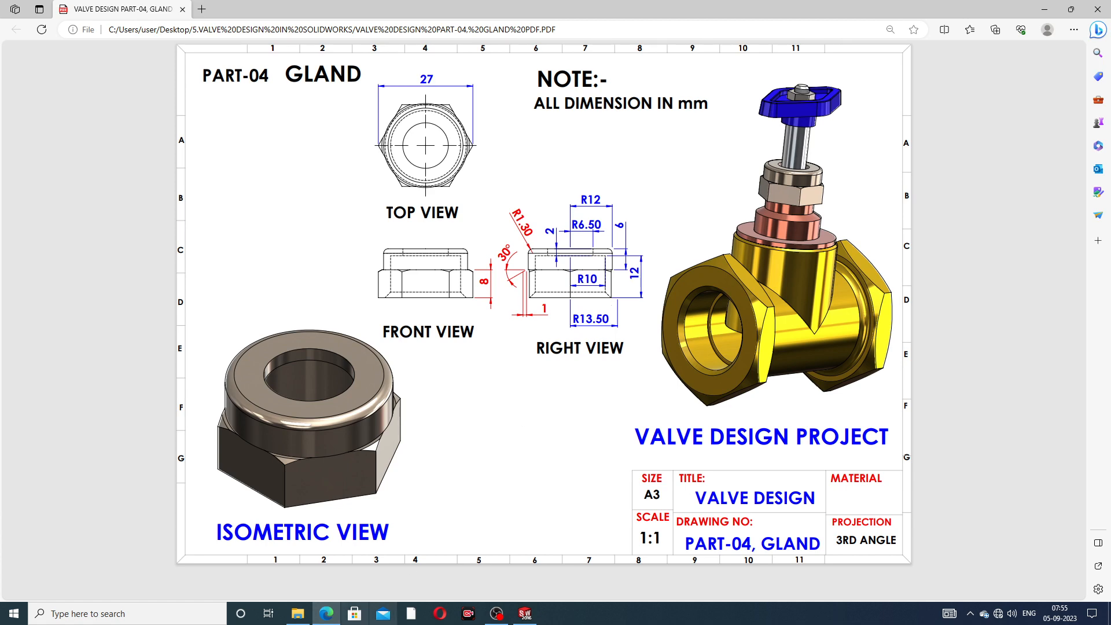
{"action": "left_click", "coordinate": [326, 612]}
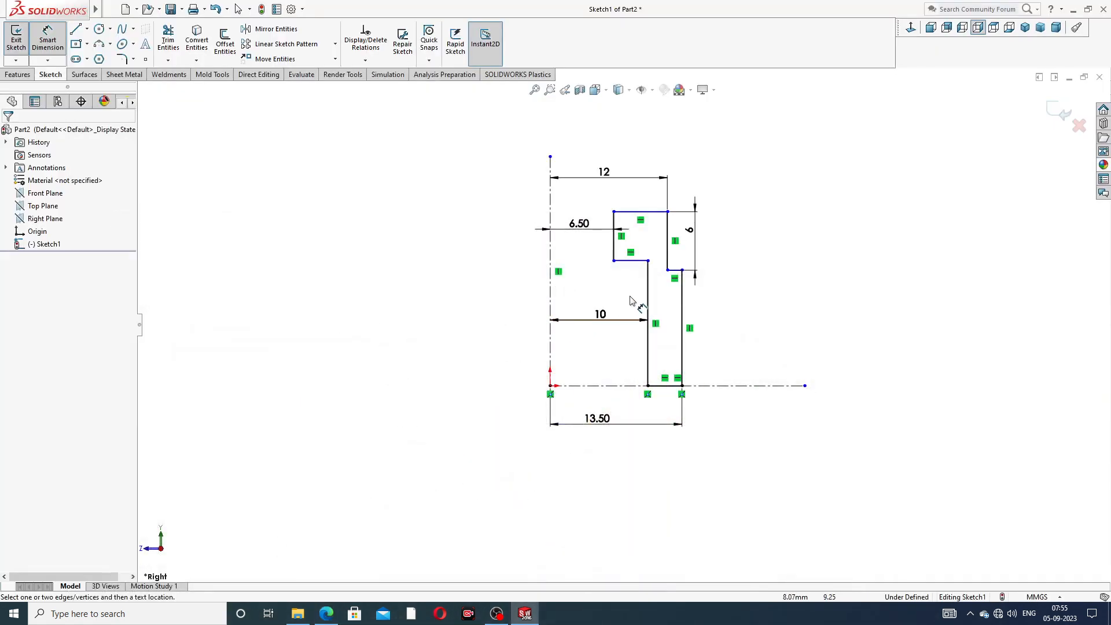
{"action": "left_click", "coordinate": [647, 286]}
{"action": "left_click", "coordinate": [525, 306]}
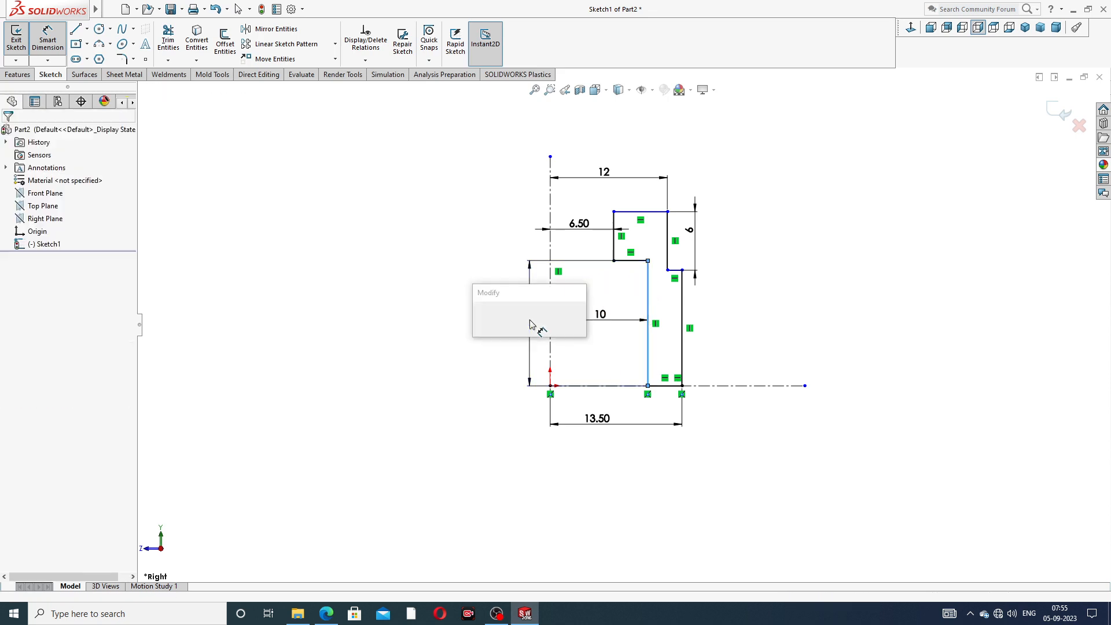
{"action": "type", "text": "12"}
{"action": "key", "text": "Return"}
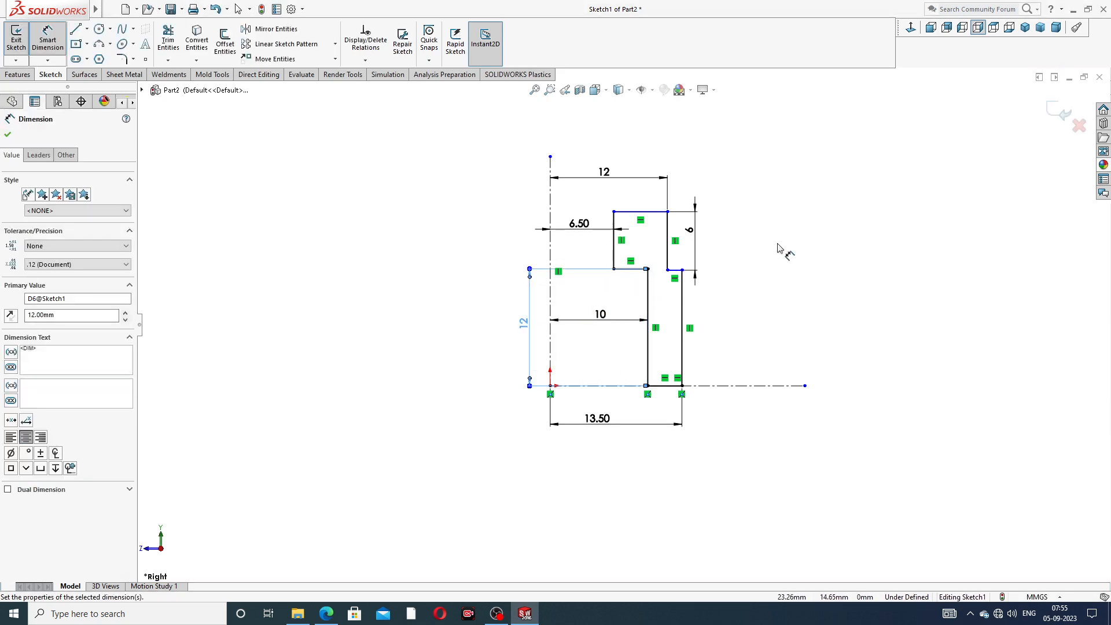
{"action": "left_click", "coordinate": [778, 247]}
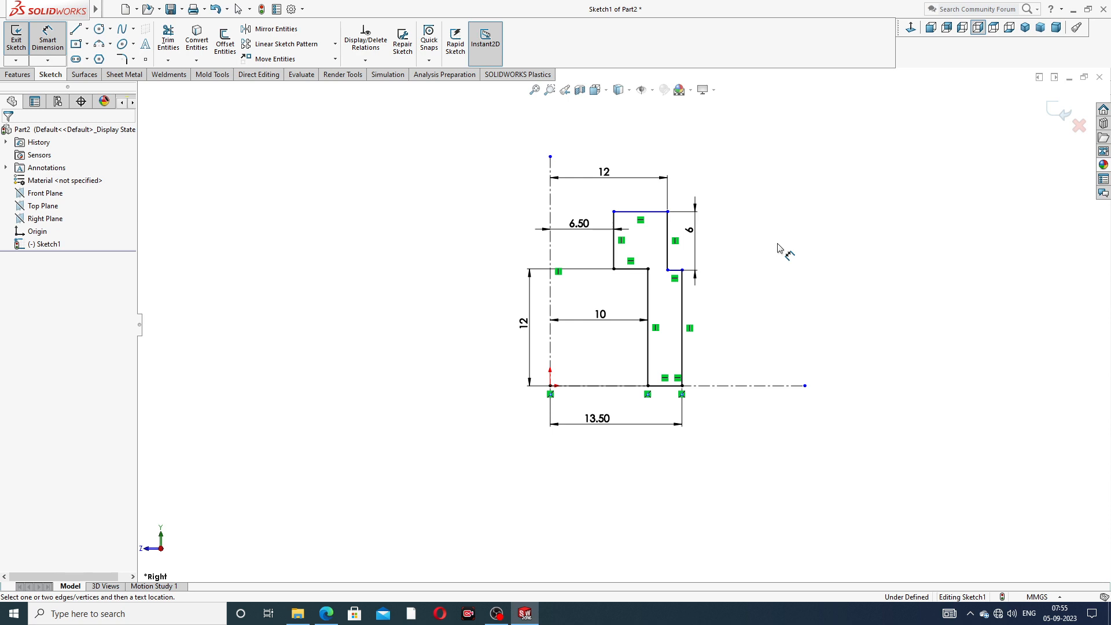
Step: Dimension the upper inner vertical line's length as 2 mm
{"action": "scroll", "coordinate": [637, 239], "scroll_direction": "down", "scroll_amount": 3}
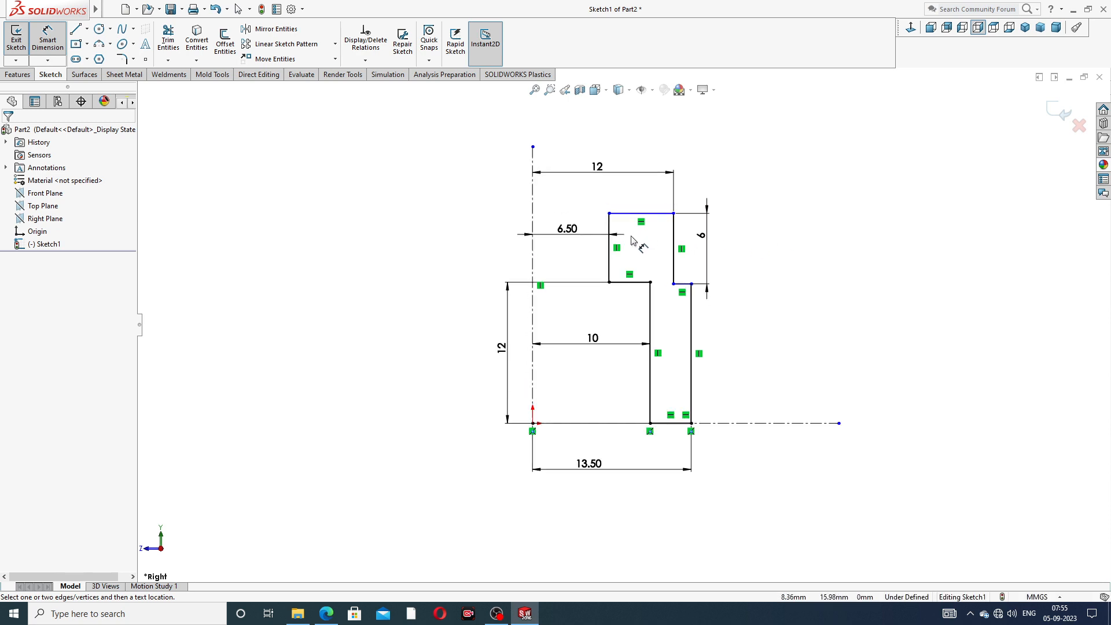
{"action": "left_click", "coordinate": [600, 254]}
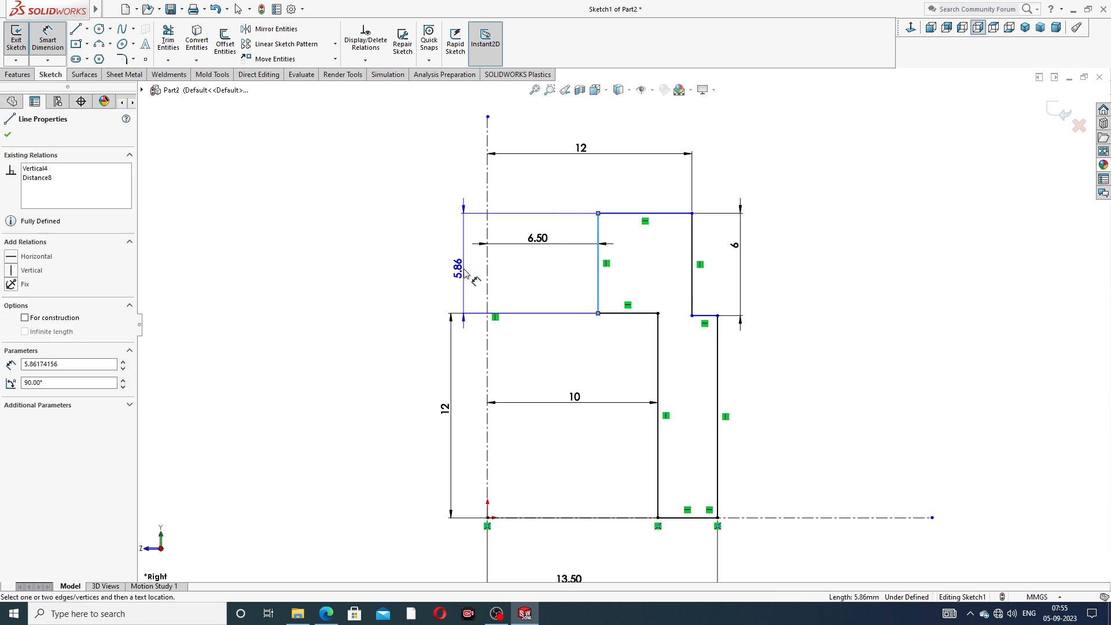
{"action": "left_click", "coordinate": [463, 263]}
{"action": "type", "text": "2"}
{"action": "key", "text": "Return"}
{"action": "left_click", "coordinate": [641, 241]}
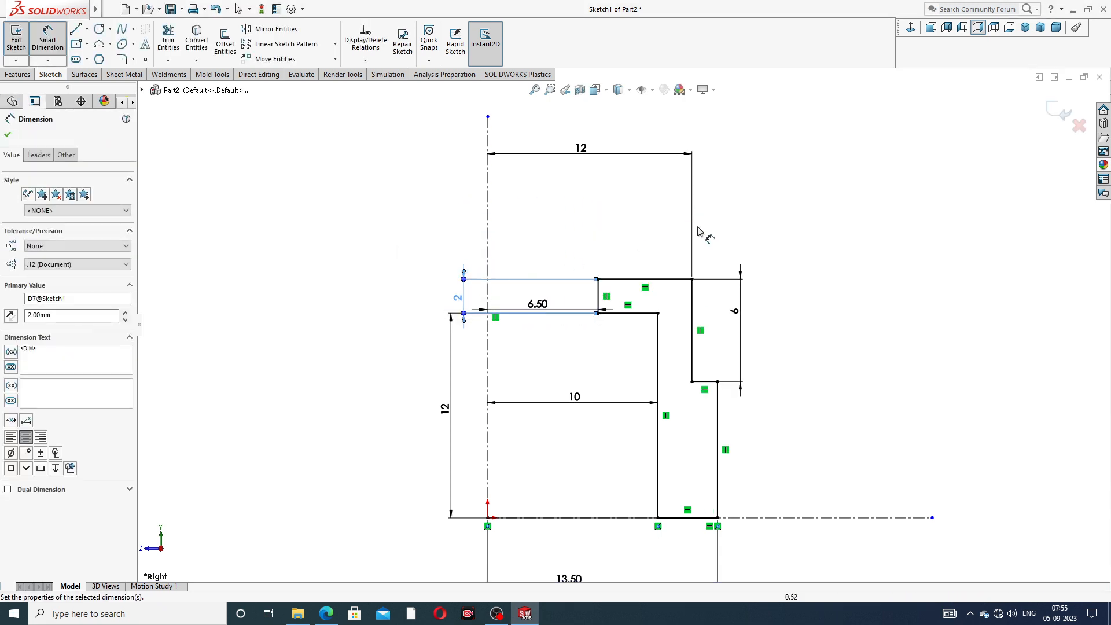
Step: Reposition the 12 mm and 6.50 mm horizontal dimensions so they sit stacked clear above the profile
{"action": "scroll", "coordinate": [604, 329], "scroll_direction": "up", "scroll_amount": 3}
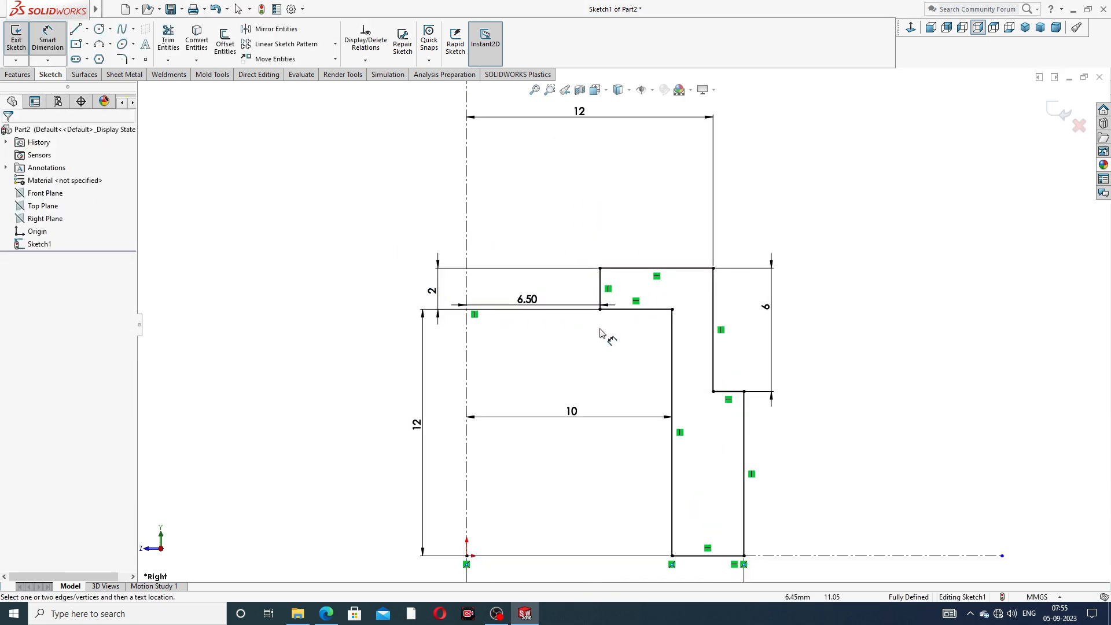
{"action": "scroll", "coordinate": [646, 444], "scroll_direction": "down", "scroll_amount": 2}
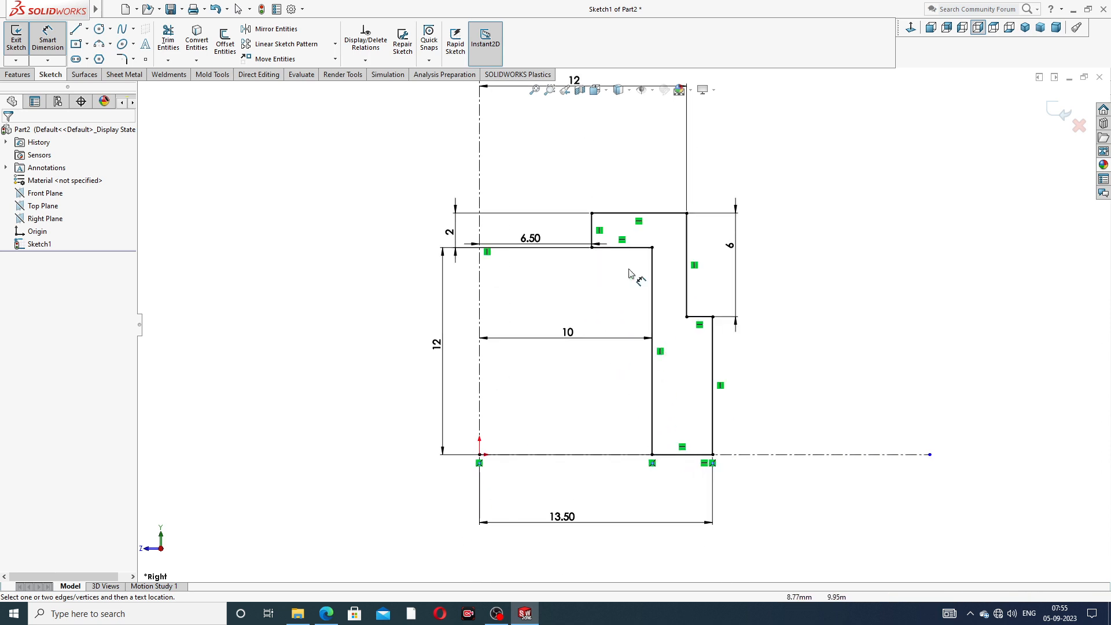
{"action": "scroll", "coordinate": [641, 236], "scroll_direction": "up", "scroll_amount": 1}
{"action": "left_click_drag", "start_coordinate": [584, 142], "coordinate": [590, 199]}
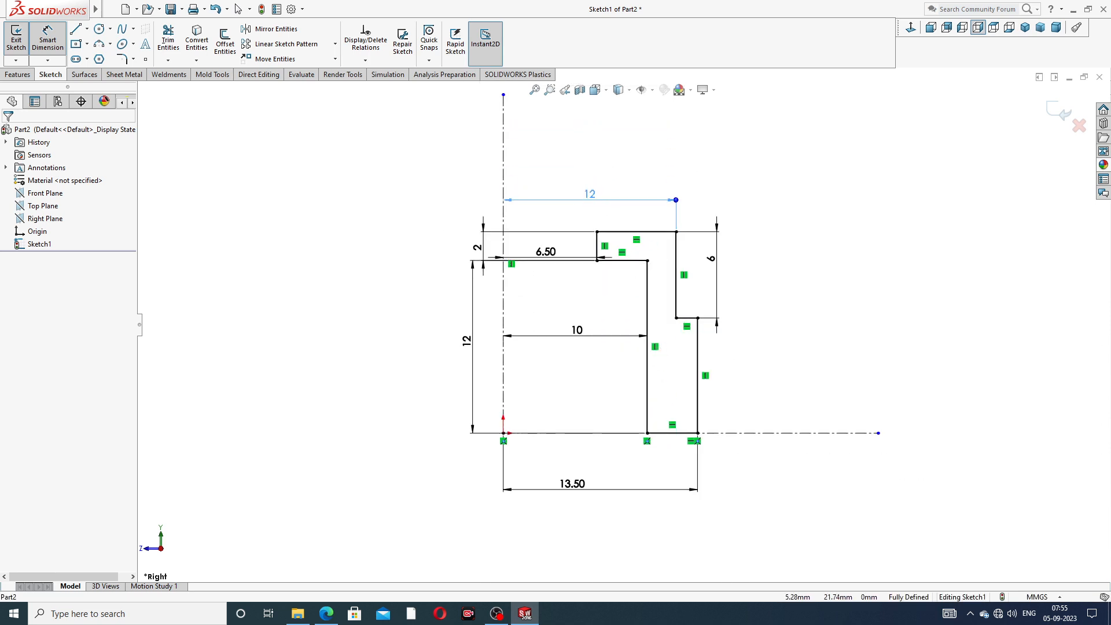
{"action": "left_click_drag", "start_coordinate": [546, 253], "coordinate": [548, 243]}
{"action": "left_click", "coordinate": [899, 192]}
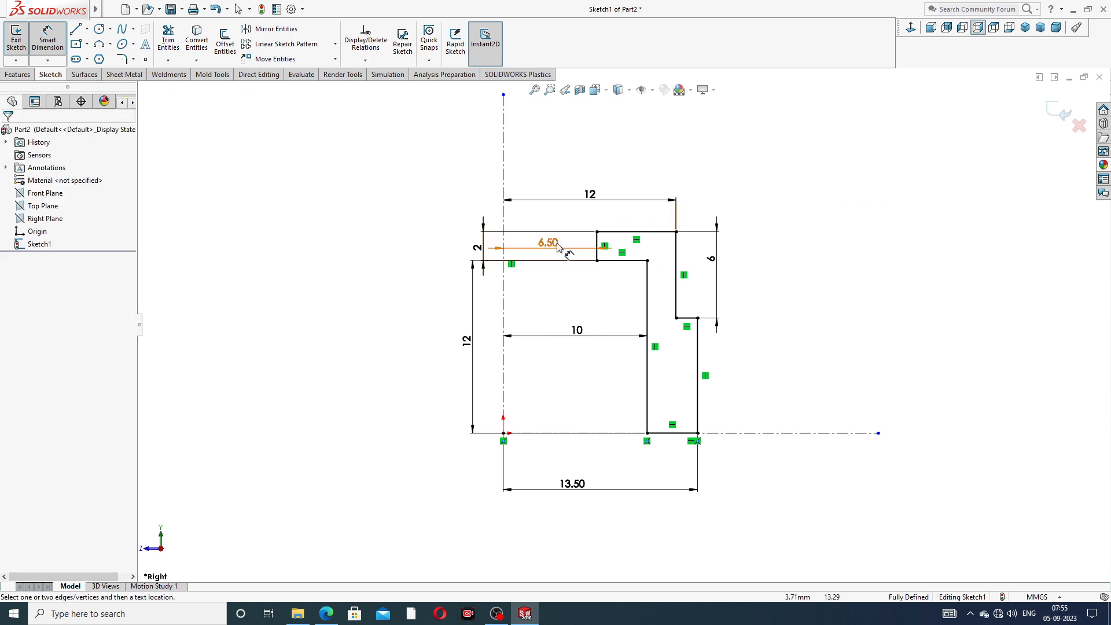
{"action": "left_click_drag", "start_coordinate": [600, 198], "coordinate": [600, 159]}
{"action": "left_click_drag", "start_coordinate": [566, 246], "coordinate": [570, 202]}
{"action": "left_click", "coordinate": [731, 204]}
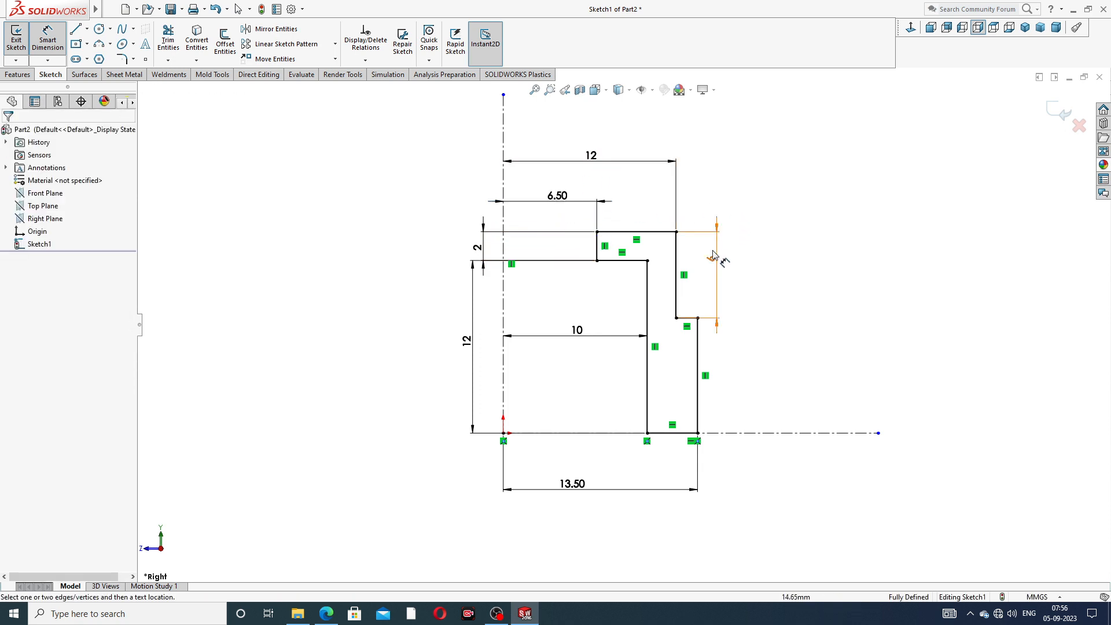
Step: Tidy the placement of the 6, 13.50, 10, 2 and 12 mm dimensions around the profile and leave the Smart Dimension tool
{"action": "left_click_drag", "start_coordinate": [713, 267], "coordinate": [726, 264]}
{"action": "left_click_drag", "start_coordinate": [597, 490], "coordinate": [605, 474]}
{"action": "left_click_drag", "start_coordinate": [585, 338], "coordinate": [582, 348]}
{"action": "left_click_drag", "start_coordinate": [485, 247], "coordinate": [448, 244]}
{"action": "left_click_drag", "start_coordinate": [467, 340], "coordinate": [451, 340]}
{"action": "left_click", "coordinate": [794, 216]}
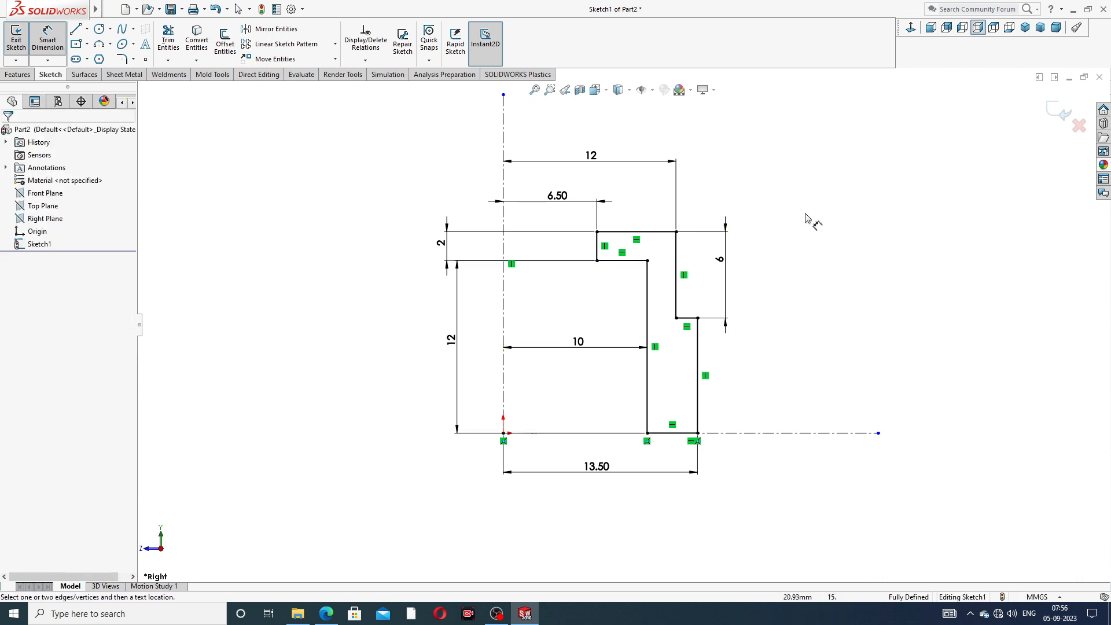
{"action": "right_click", "coordinate": [807, 215]}
{"action": "left_click", "coordinate": [844, 175]}
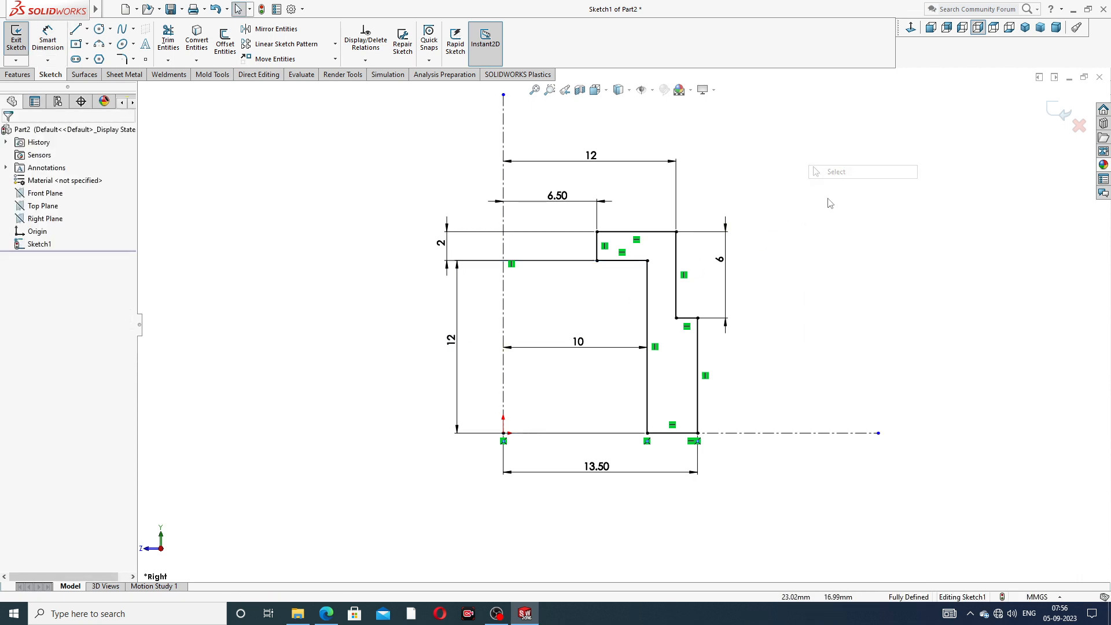
{"action": "scroll", "coordinate": [799, 236], "scroll_direction": "up", "scroll_amount": 2}
{"action": "scroll", "coordinate": [602, 331], "scroll_direction": "down", "scroll_amount": 1}
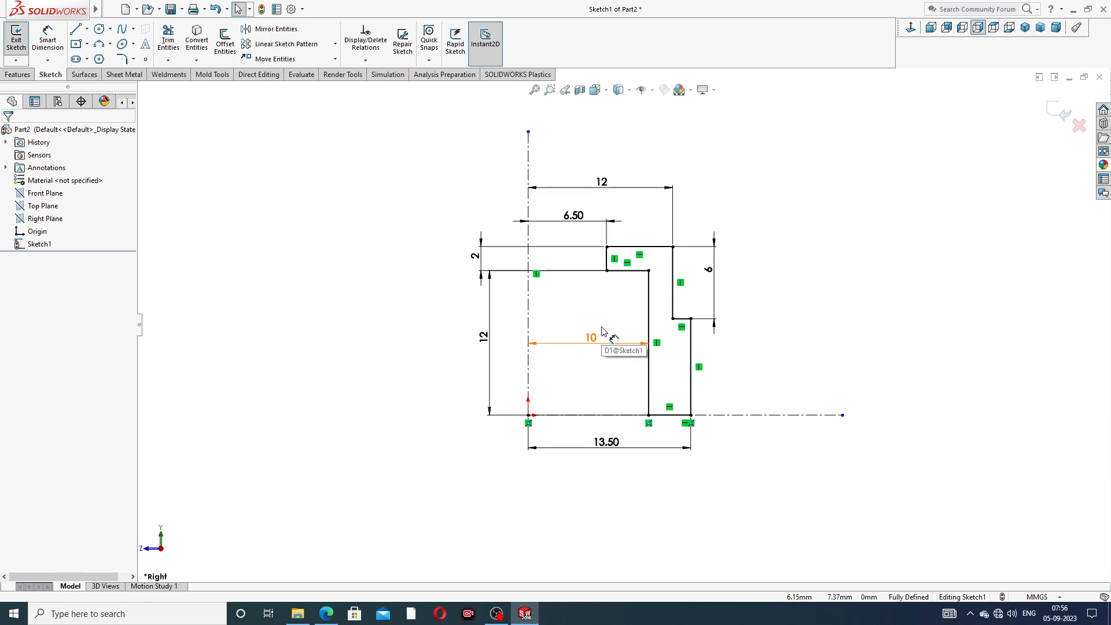
{"action": "scroll", "coordinate": [602, 331], "scroll_direction": "down", "scroll_amount": 1}
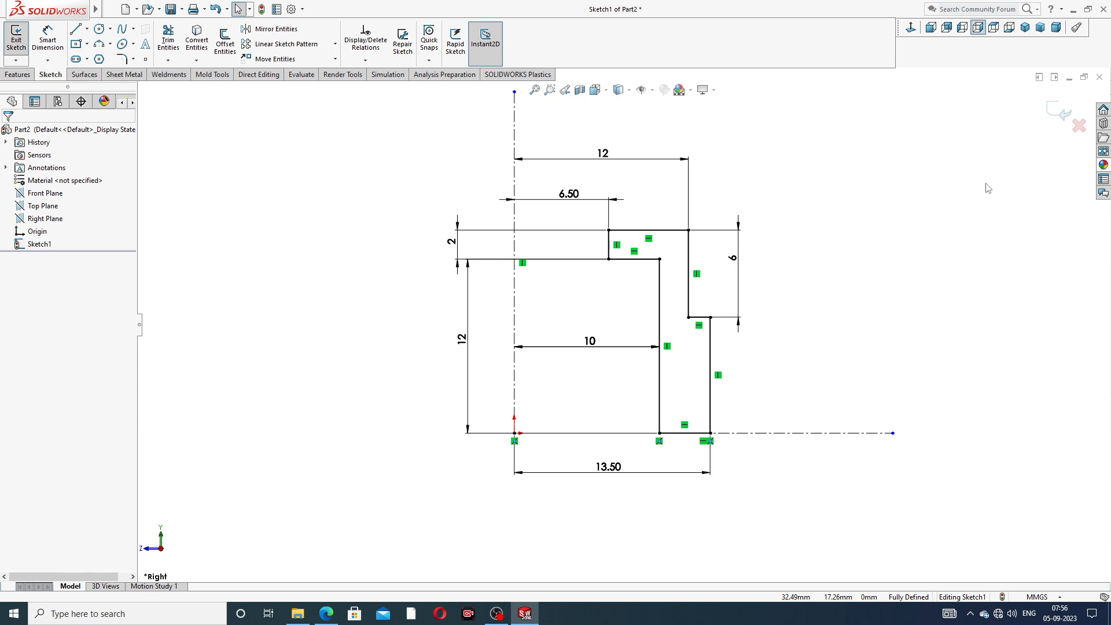
Step: Revolve the half-section profile 360 degrees about the vertical centerline to form the gland body
{"action": "left_click", "coordinate": [18, 76]}
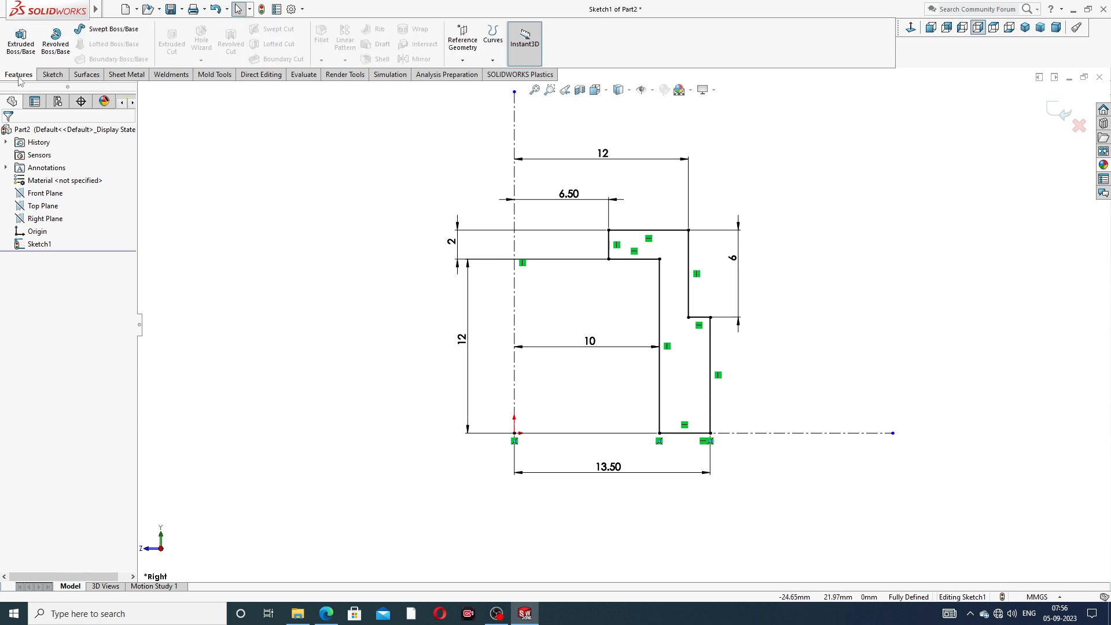
{"action": "left_click", "coordinate": [56, 39]}
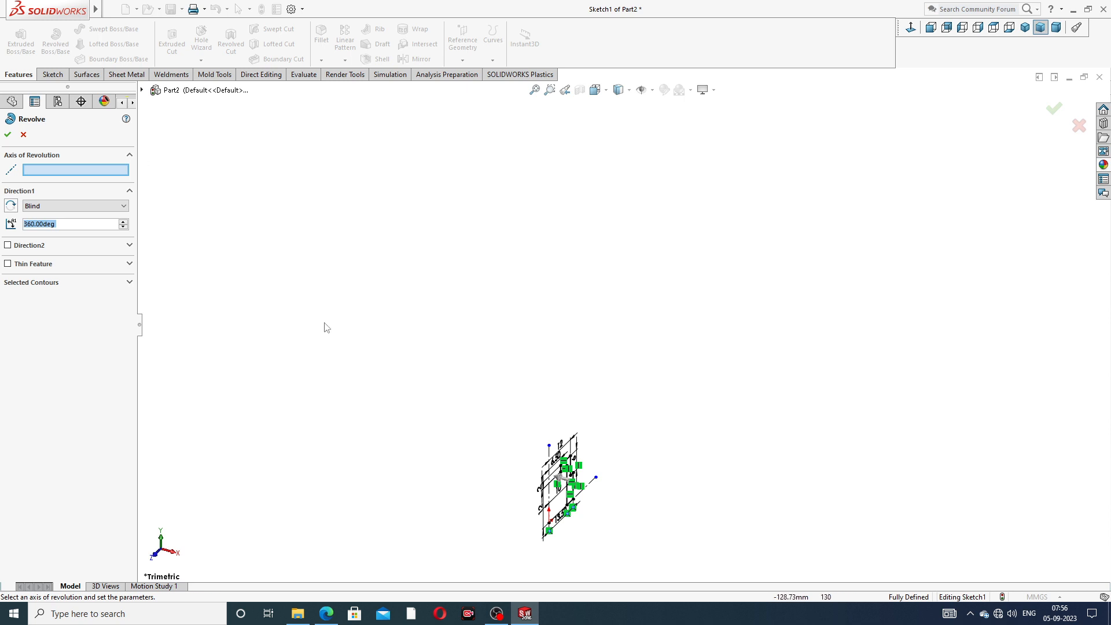
{"action": "key", "text": "f"}
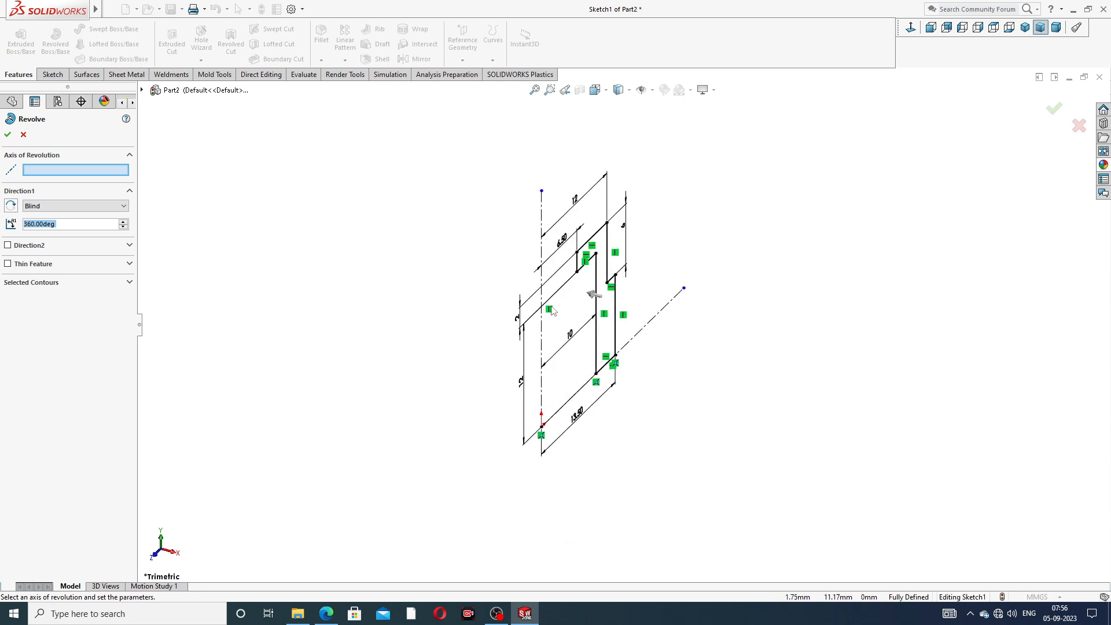
{"action": "scroll", "coordinate": [551, 307], "scroll_direction": "down", "scroll_amount": 1}
{"action": "left_click", "coordinate": [543, 323]}
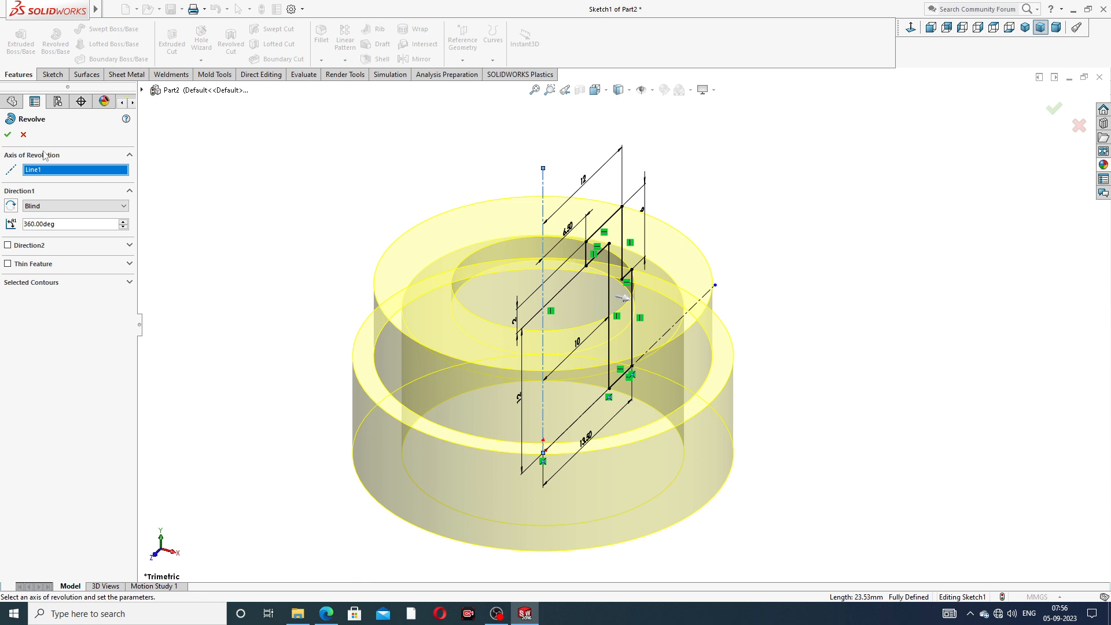
{"action": "left_click", "coordinate": [7, 136]}
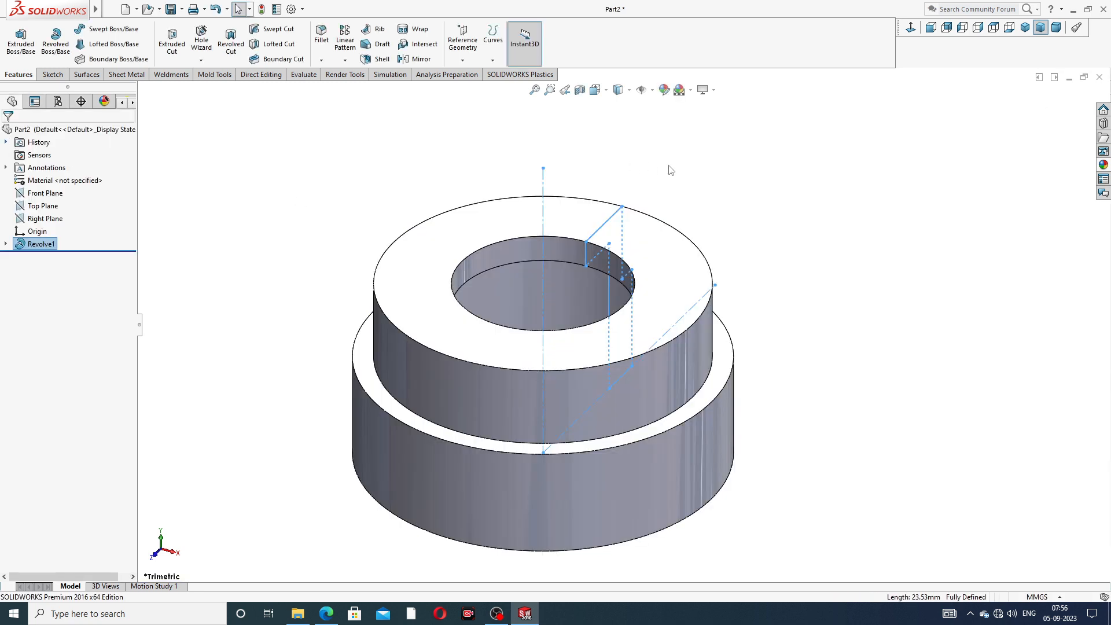
{"action": "left_click", "coordinate": [671, 170]}
Step: Fillet the upper cylinder's outer top edge with a 1.30 mm radius, checking the gland PDF in Microsoft Edge before returning to SOLIDWORKS
{"action": "scroll", "coordinate": [684, 243], "scroll_direction": "up", "scroll_amount": 4}
{"action": "mouse_move", "coordinate": [596, 307]}
{"action": "middle_mouse_down"}
{"action": "mouse_move", "coordinate": [694, 322]}
{"action": "mouse_move", "coordinate": [630, 191]}
{"action": "mouse_move", "coordinate": [613, 404]}
{"action": "mouse_move", "coordinate": [687, 394]}
{"action": "mouse_move", "coordinate": [567, 366]}
{"action": "middle_mouse_up"}
{"action": "scroll", "coordinate": [567, 366], "scroll_direction": "down", "scroll_amount": 2}
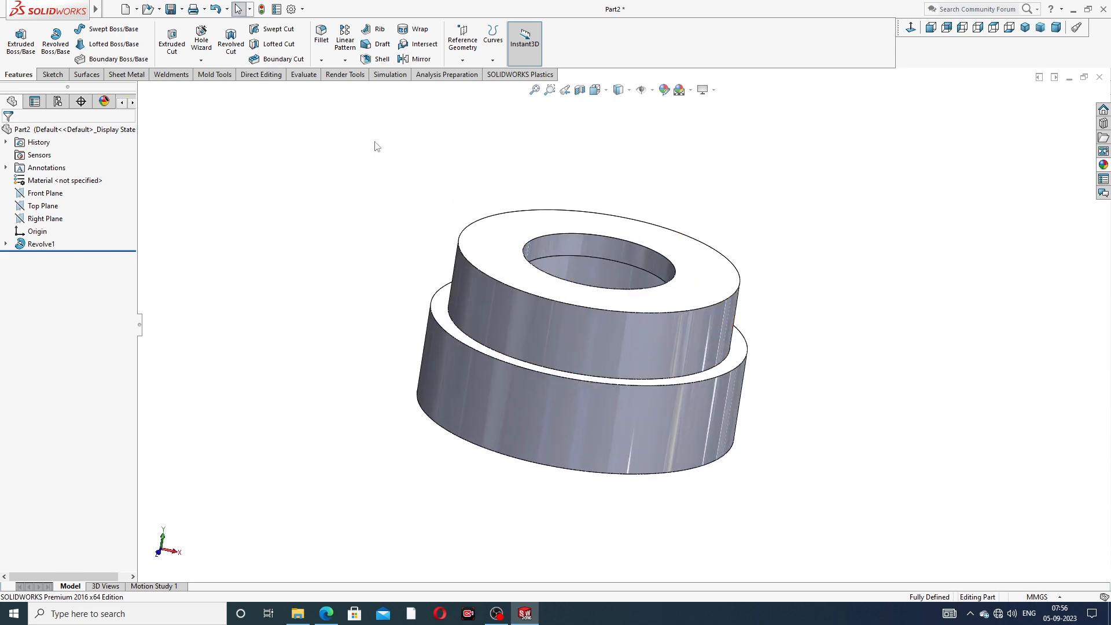
{"action": "left_click", "coordinate": [322, 60]}
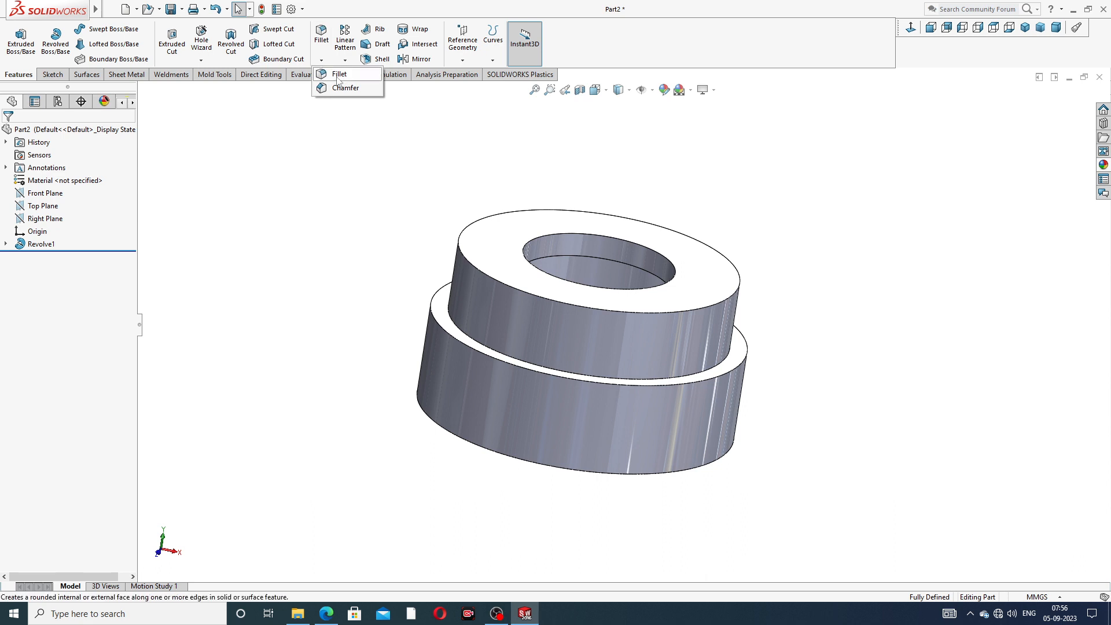
{"action": "left_click", "coordinate": [340, 75]}
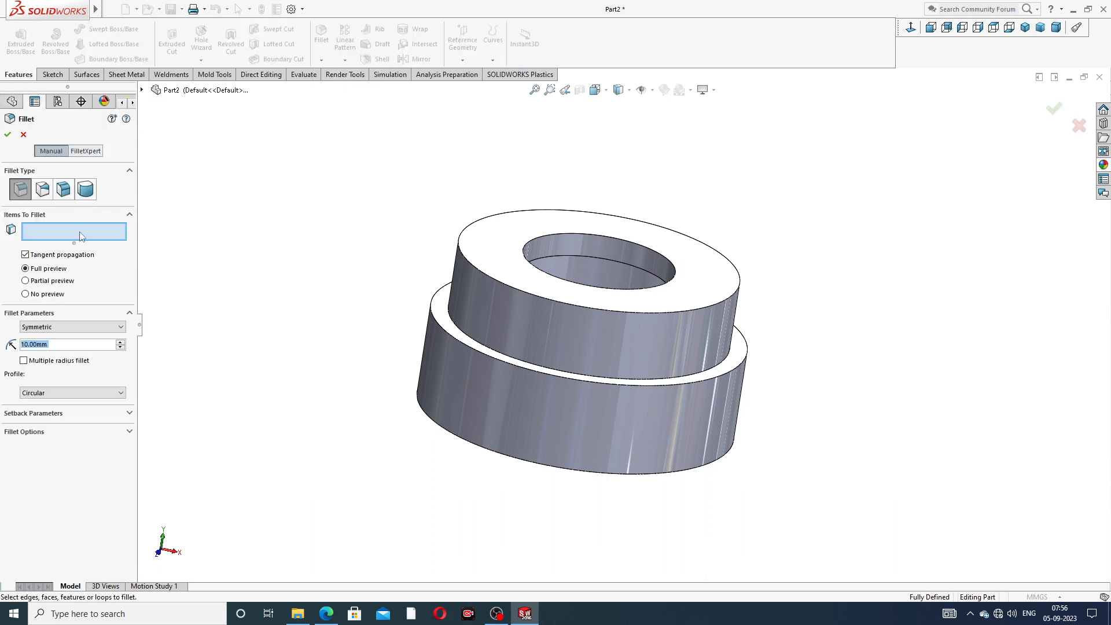
{"action": "type", "text": "1"}
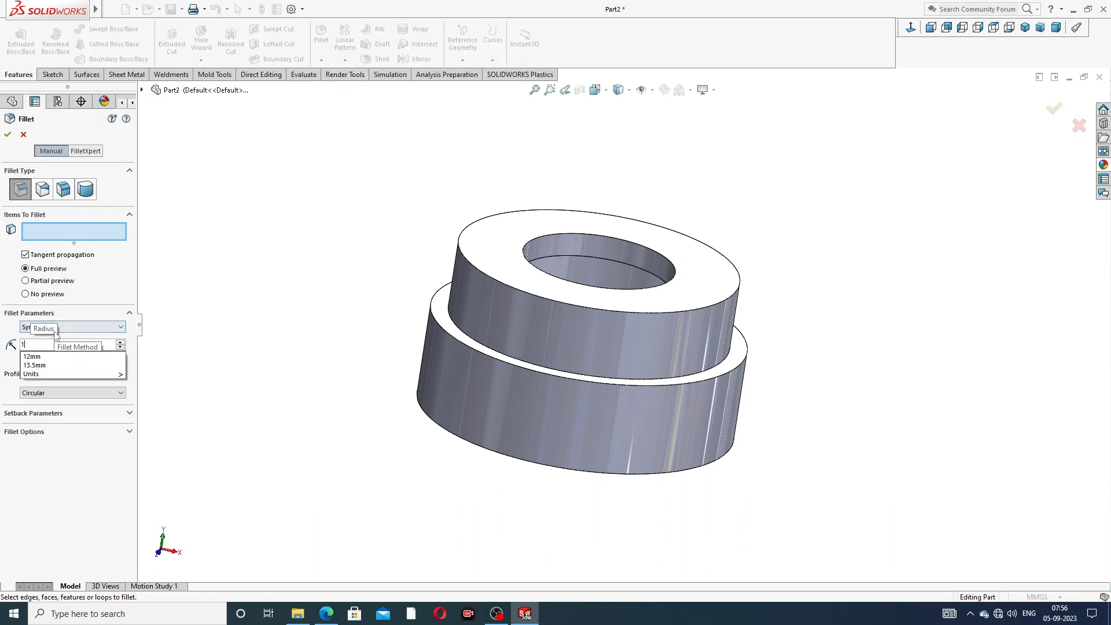
{"action": "type", "text": ".30"}
{"action": "key", "text": "Return"}
{"action": "left_click", "coordinate": [326, 614]}
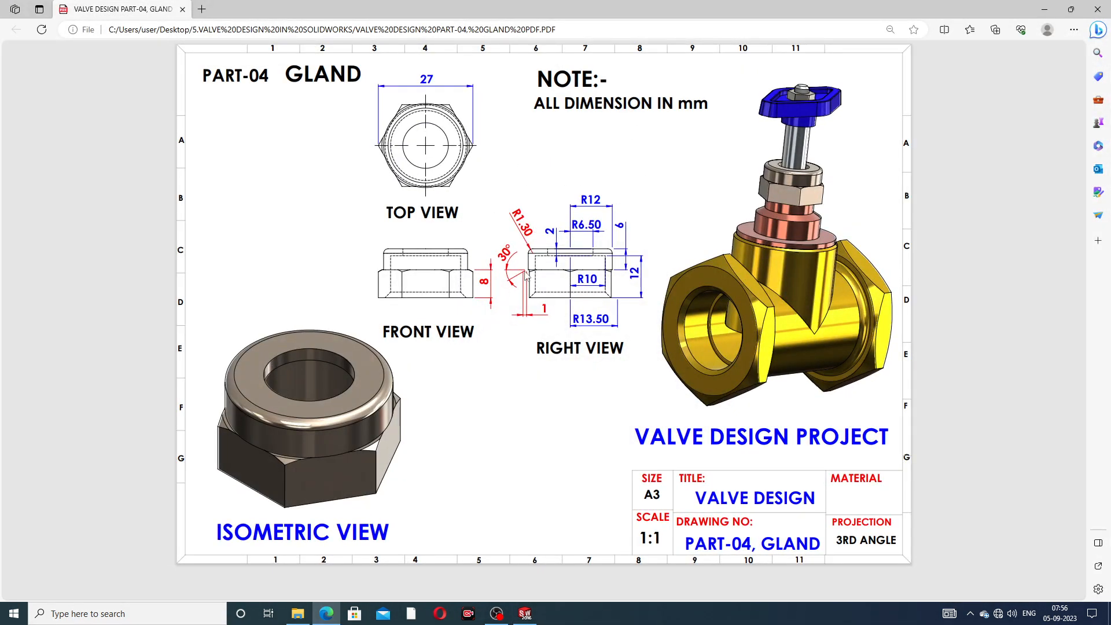
{"action": "left_click", "coordinate": [325, 614]}
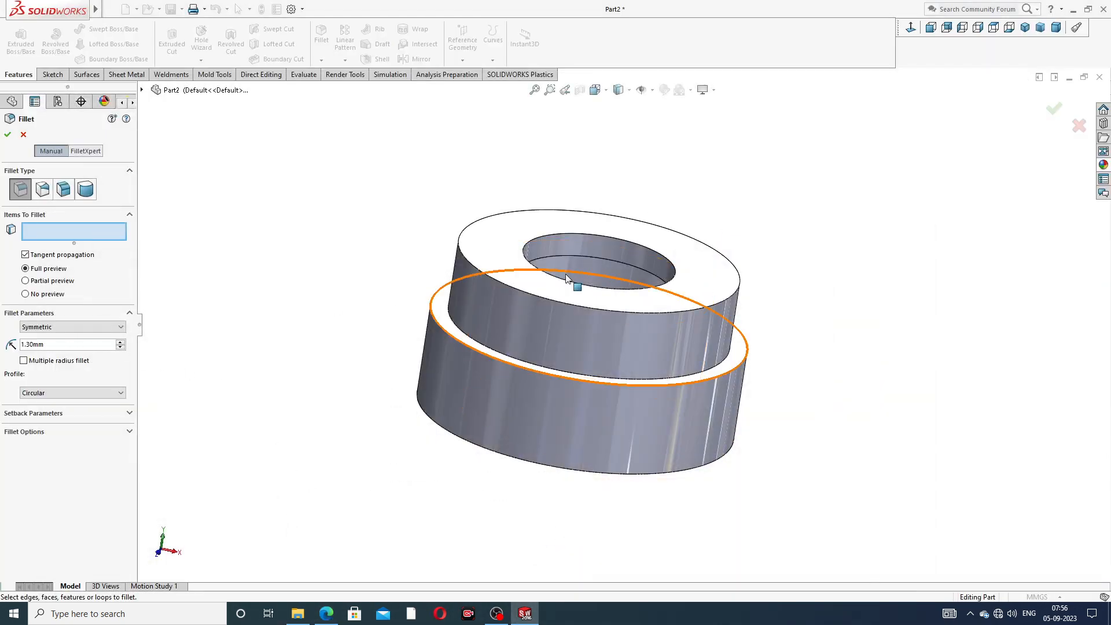
{"action": "left_click", "coordinate": [560, 305]}
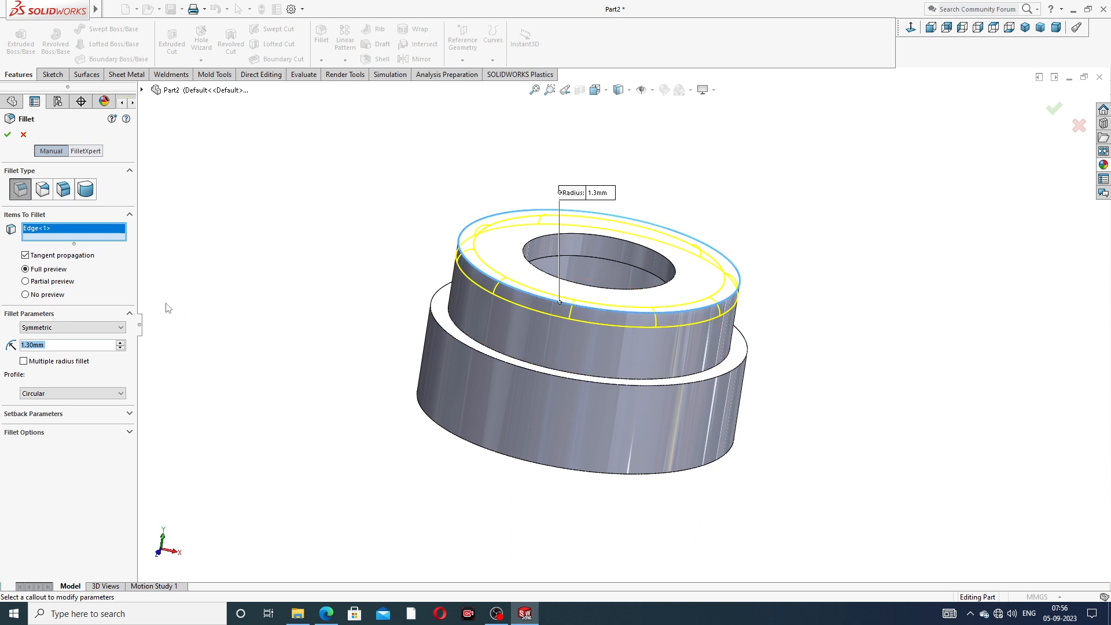
{"action": "left_click", "coordinate": [9, 136]}
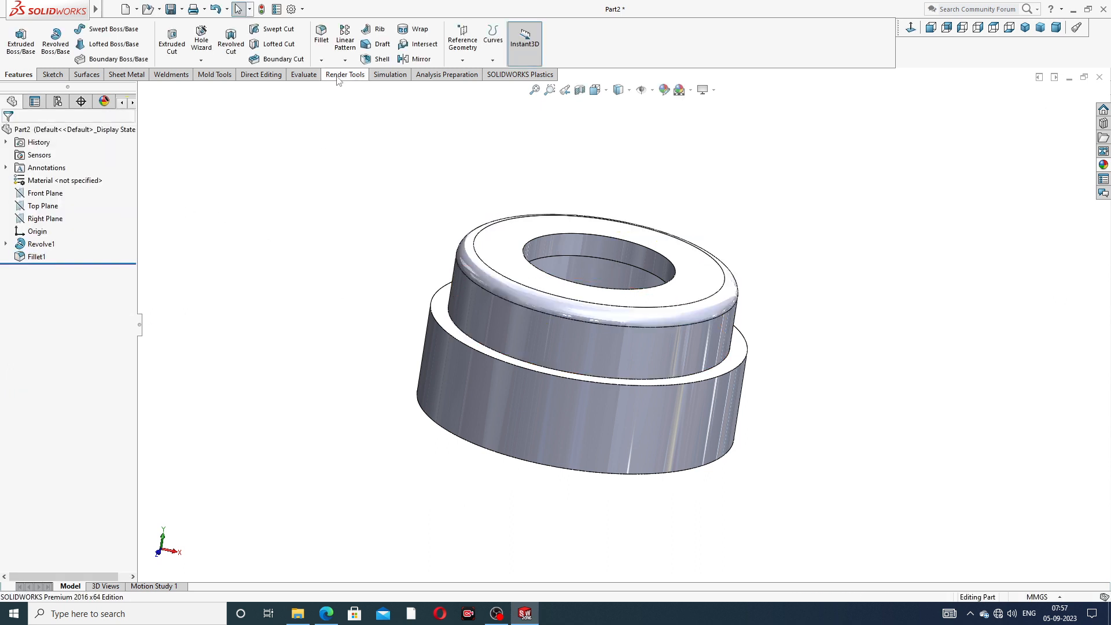
Step: Chamfer the outer upper edge of the lower, wider cylinder with a 1 mm distance and a 30° angle
{"action": "left_click", "coordinate": [321, 60]}
{"action": "left_click", "coordinate": [343, 88]}
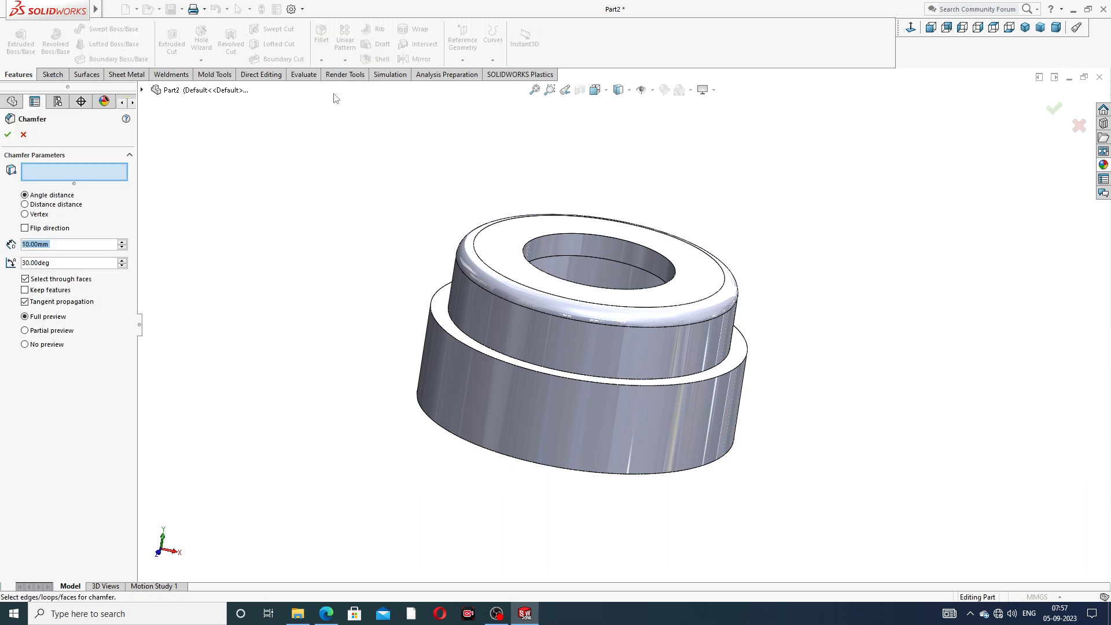
{"action": "type", "text": "1"}
{"action": "key", "text": "Return"}
{"action": "left_click", "coordinate": [57, 263]}
{"action": "scroll", "coordinate": [539, 351], "scroll_direction": "down", "scroll_amount": 3}
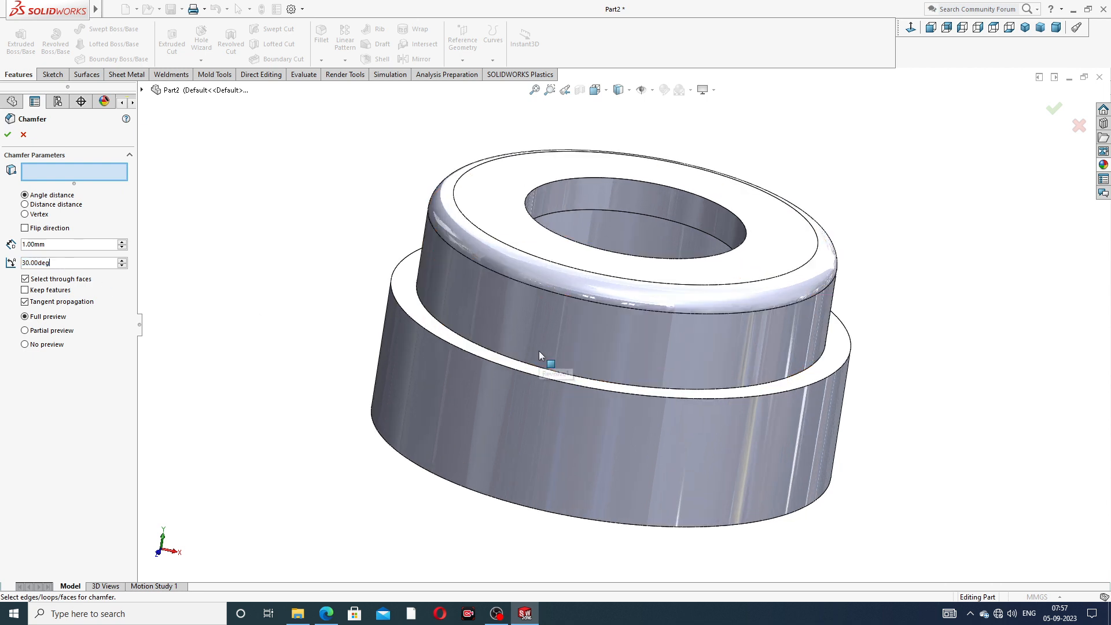
{"action": "left_click", "coordinate": [561, 384]}
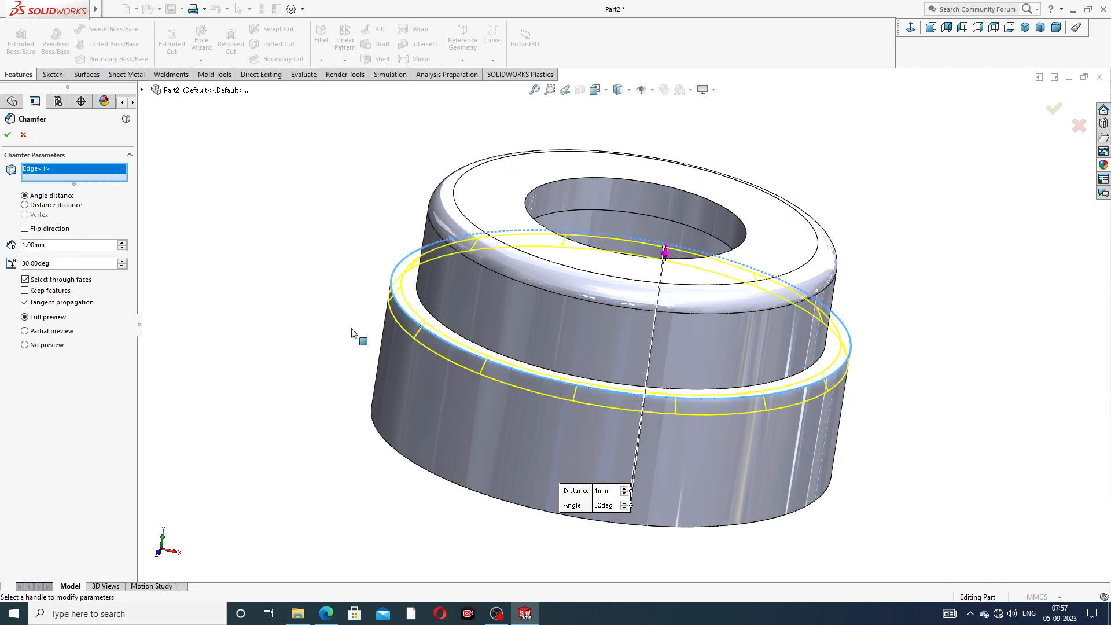
{"action": "left_click", "coordinate": [7, 134]}
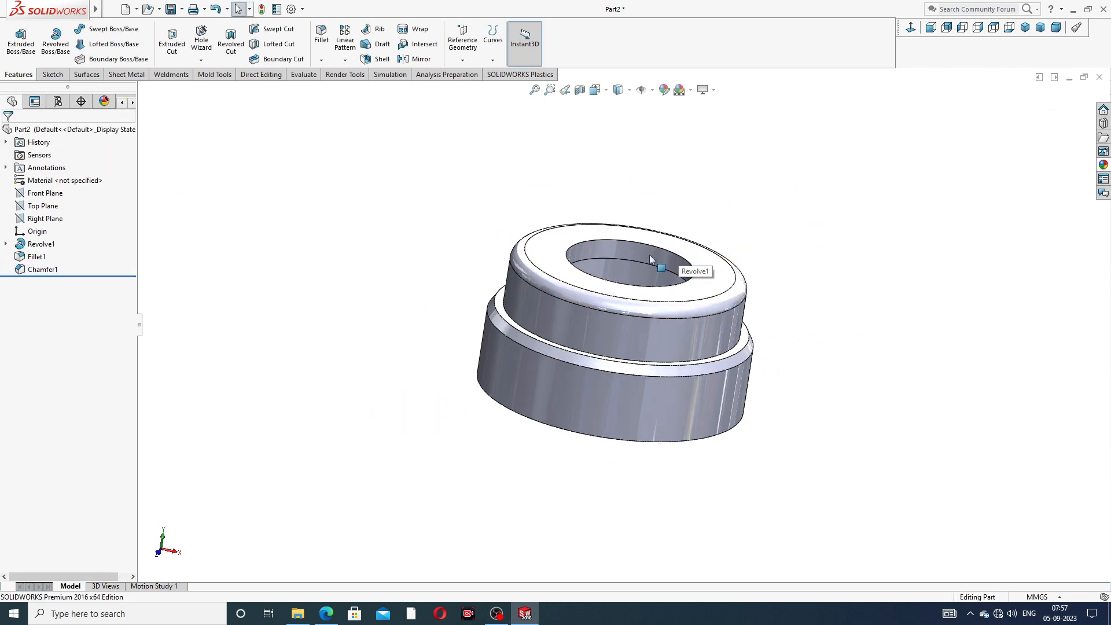
{"action": "middle_click_drag", "start_coordinate": [582, 340], "coordinate": [578, 411]}
{"action": "scroll", "coordinate": [589, 411], "scroll_direction": "down", "scroll_amount": 3}
{"action": "scroll", "coordinate": [781, 257], "scroll_direction": "up", "scroll_amount": 2}
{"action": "middle_click_drag", "start_coordinate": [776, 256], "coordinate": [761, 225]}
{"action": "scroll", "coordinate": [671, 278], "scroll_direction": "down", "scroll_amount": 1}
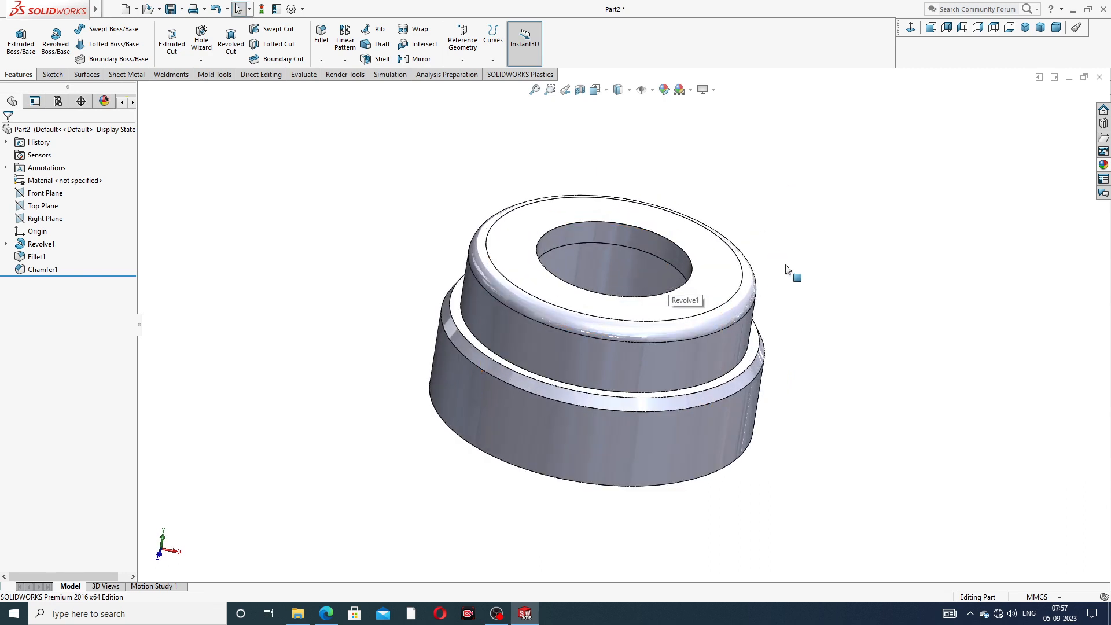
Step: Check the gland PDF in Microsoft Edge, return to SOLIDWORKS, and start a sketch on the ring-shaped underside of the lower cylinder
{"action": "left_click", "coordinate": [328, 614]}
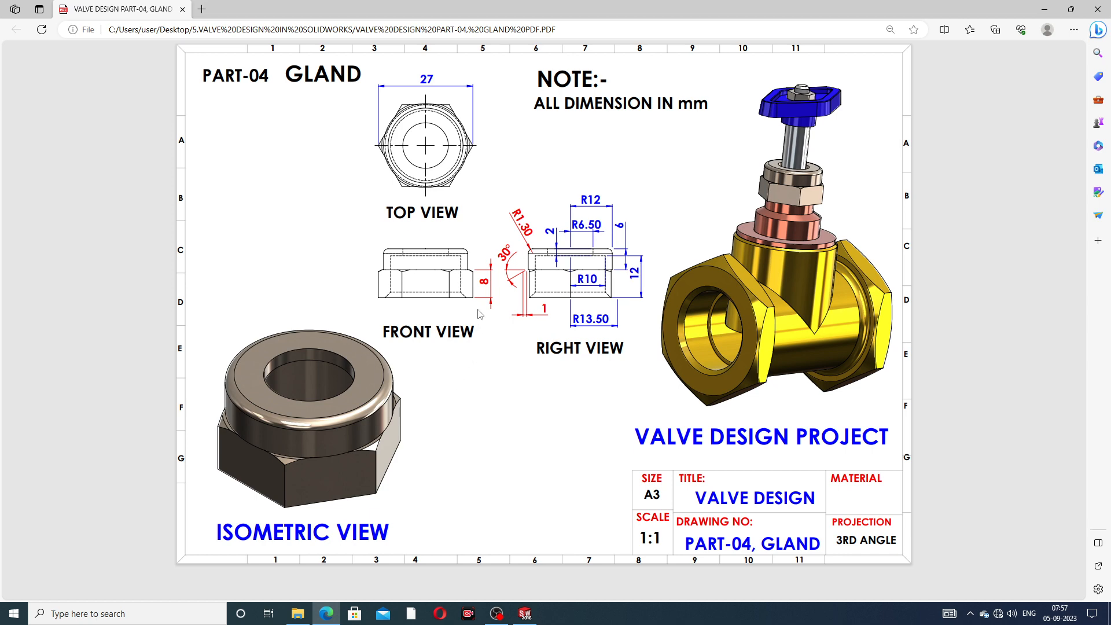
{"action": "left_click", "coordinate": [326, 614]}
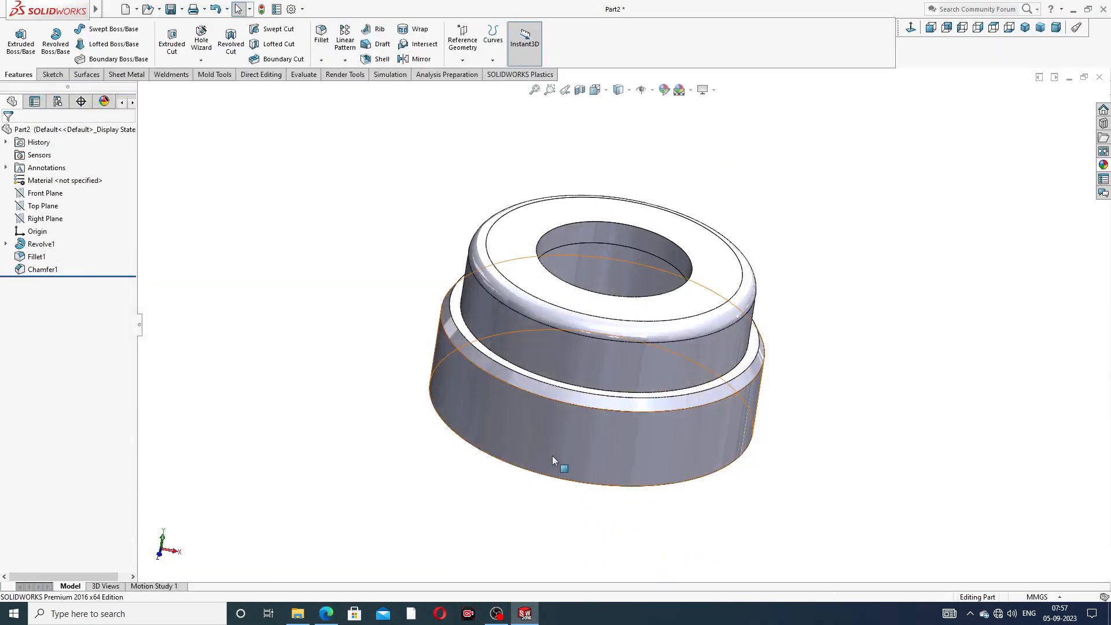
{"action": "middle_click_drag", "start_coordinate": [553, 456], "coordinate": [560, 224]}
{"action": "left_click", "coordinate": [552, 265]}
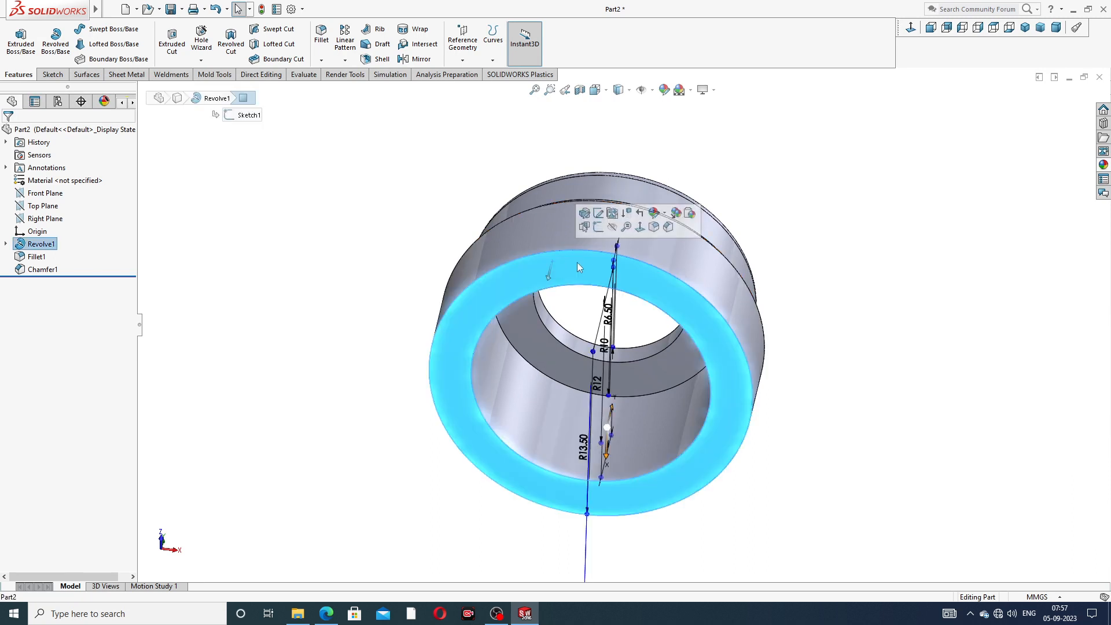
{"action": "left_click", "coordinate": [598, 233]}
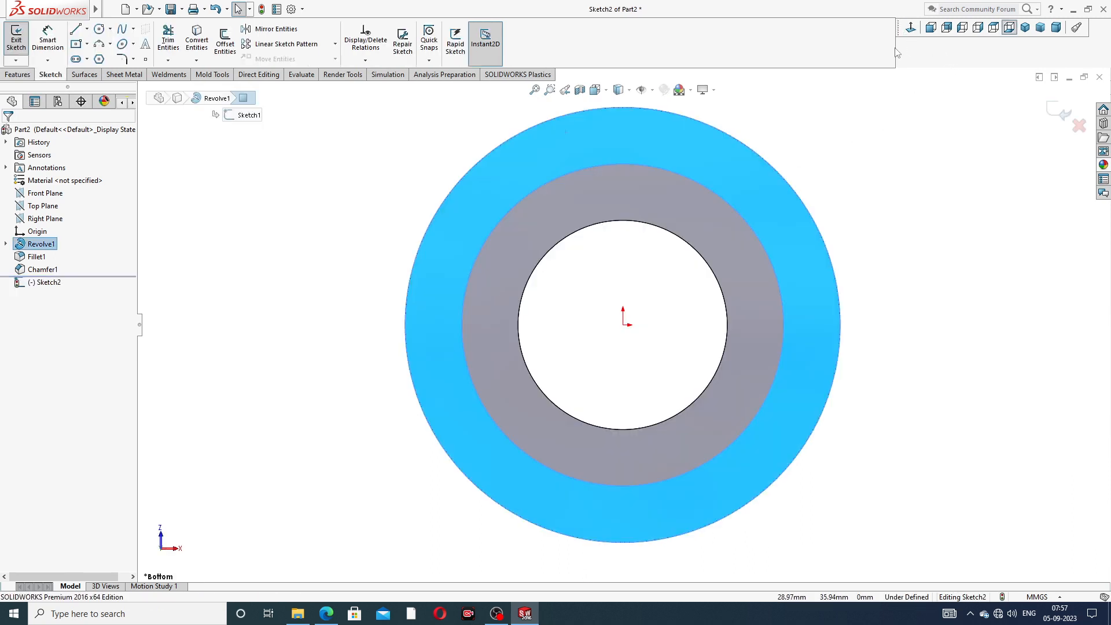
Step: Sketch a six-sided inscribed-circle polygon centered on the origin, with a corner on the outer circular edge, about 13.5 mm from the center
{"action": "left_click", "coordinate": [99, 59]}
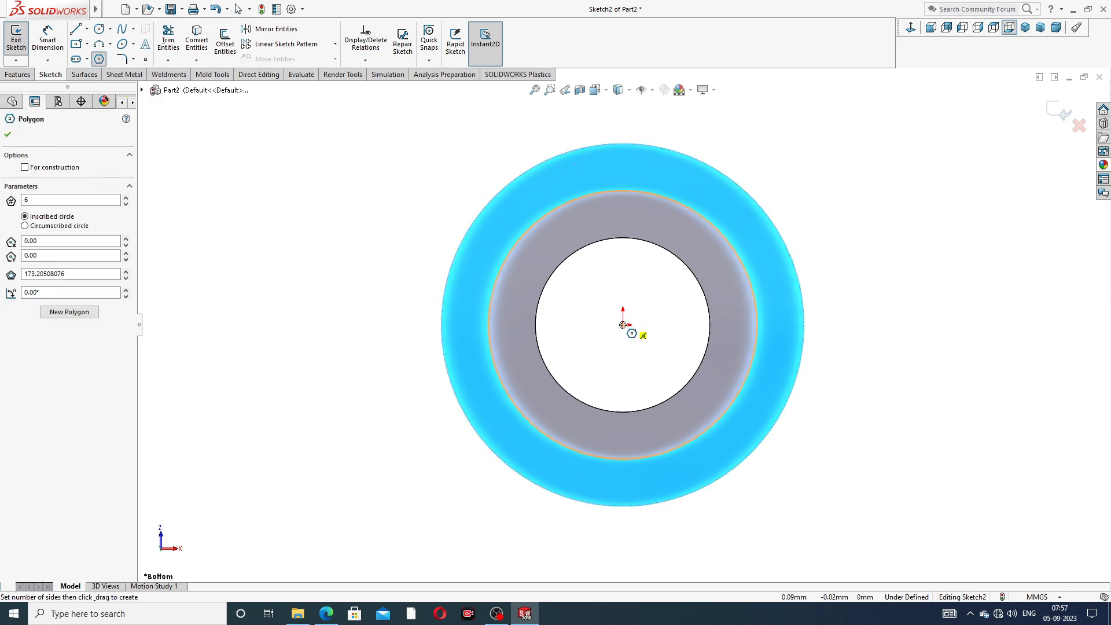
{"action": "left_click_drag", "start_coordinate": [623, 325], "coordinate": [442, 318]}
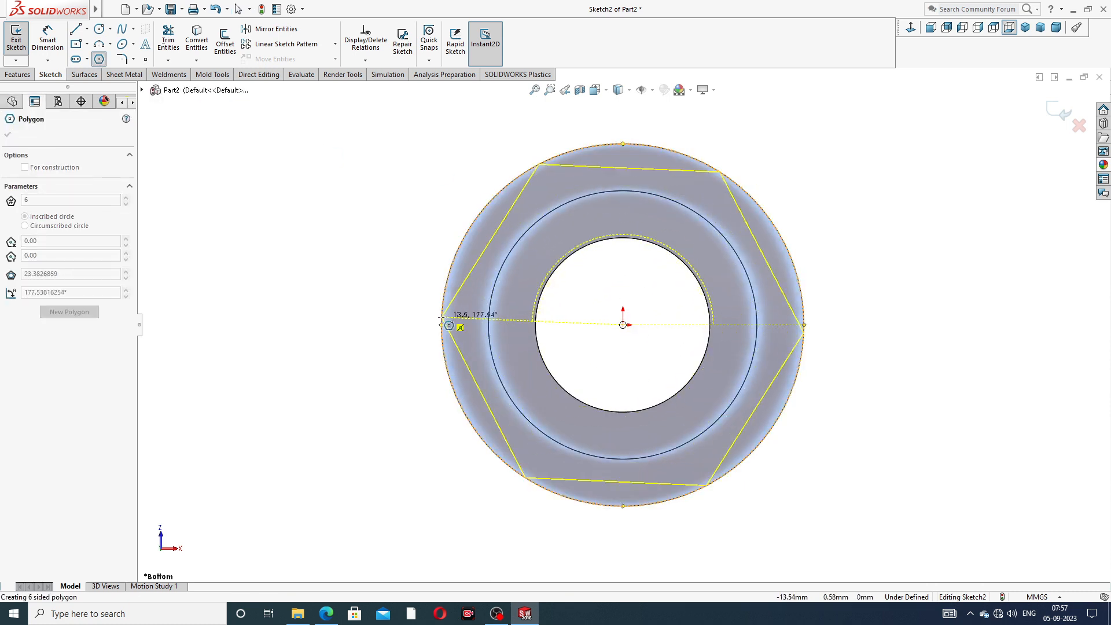
{"action": "right_click", "coordinate": [756, 186]}
{"action": "left_click", "coordinate": [775, 187]}
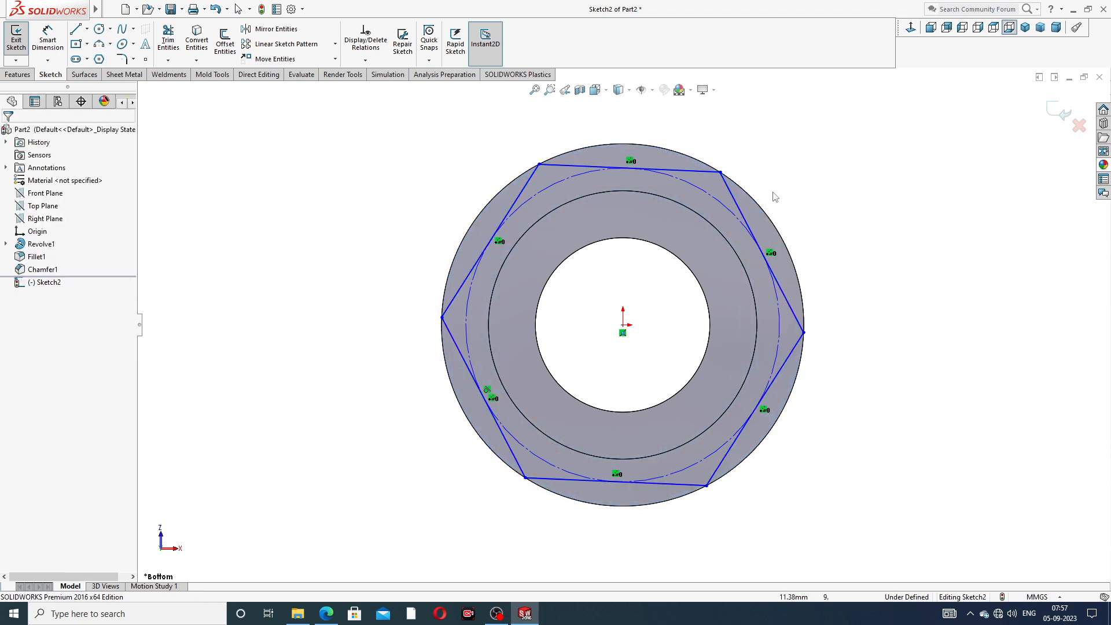
Step: Add a horizontal relation between the hexagon's left corner and the origin
{"action": "left_click", "coordinate": [442, 318]}
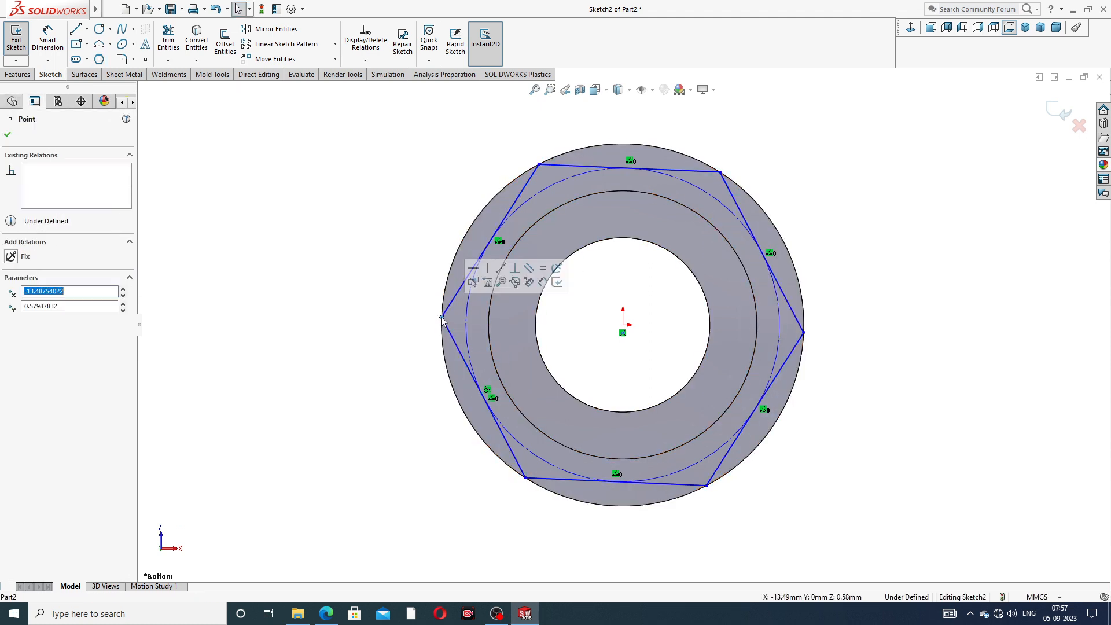
{"action": "left_click", "coordinate": [624, 326], "text": "ctrl"}
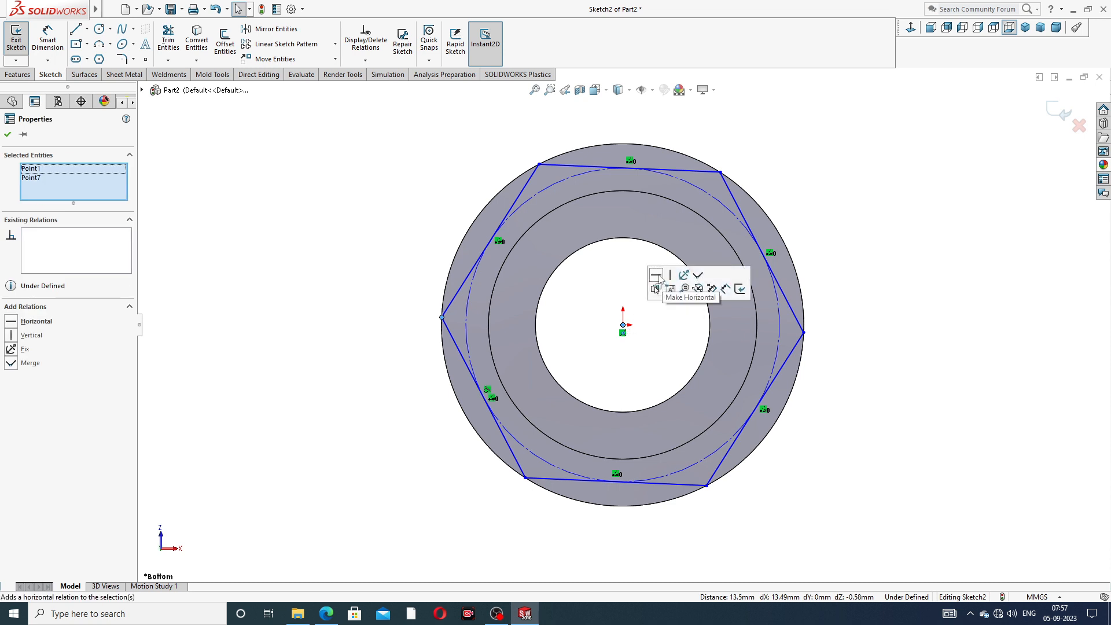
{"action": "left_click", "coordinate": [656, 275]}
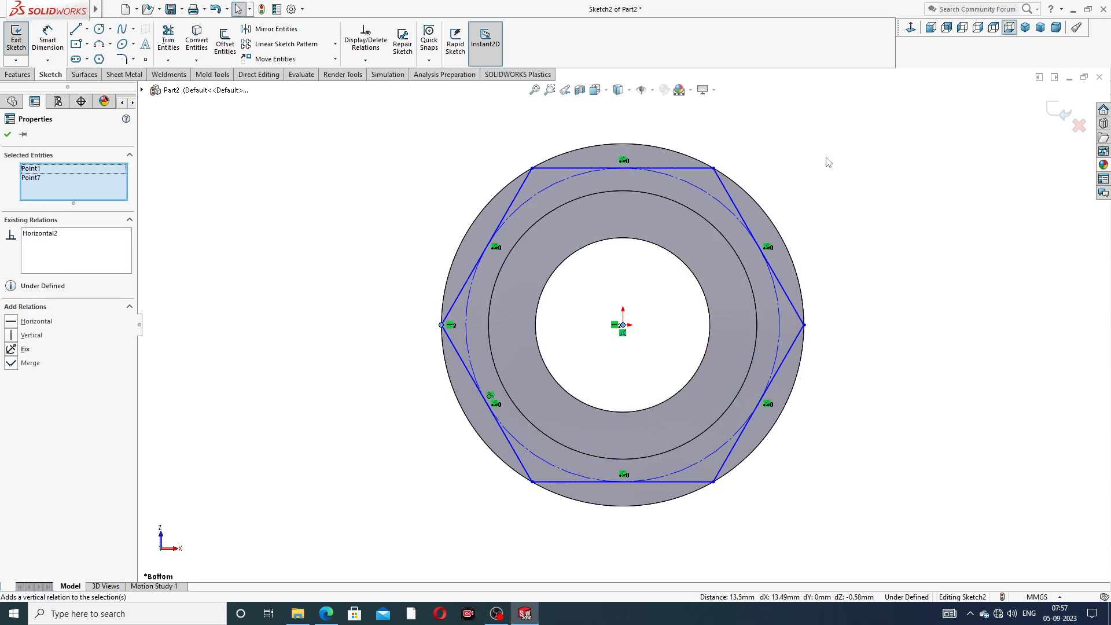
{"action": "left_click", "coordinate": [827, 158]}
Step: Dimension the hexagon's width between its opposite left and right corners at 27 mm and place the dimension above the profile
{"action": "left_click", "coordinate": [47, 40]}
{"action": "left_click", "coordinate": [443, 325]}
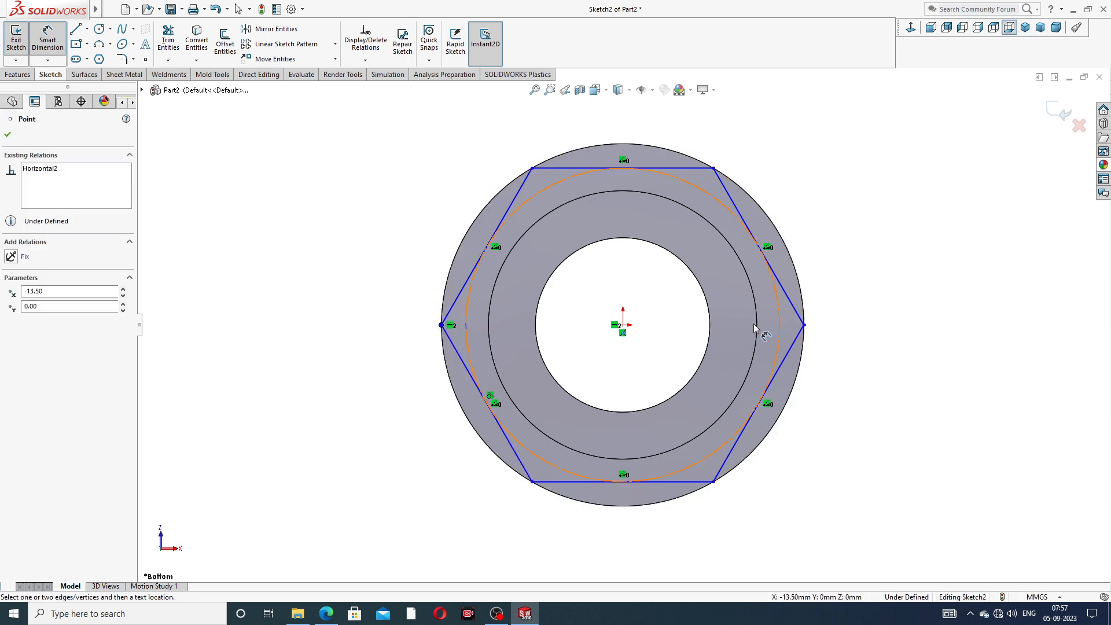
{"action": "left_click", "coordinate": [804, 326]}
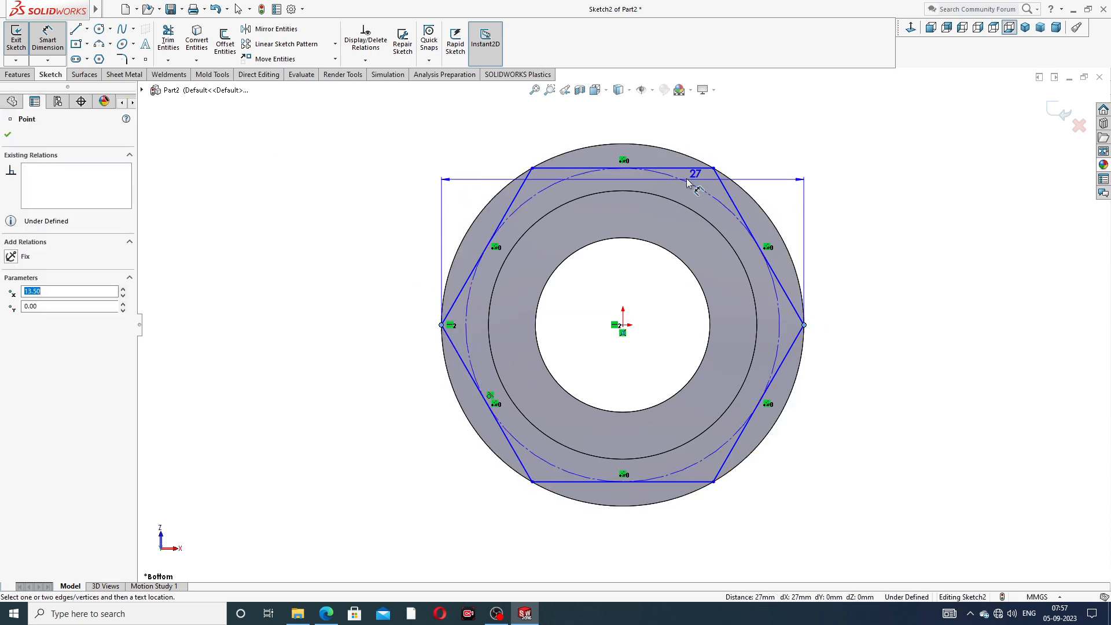
{"action": "left_click", "coordinate": [639, 119]}
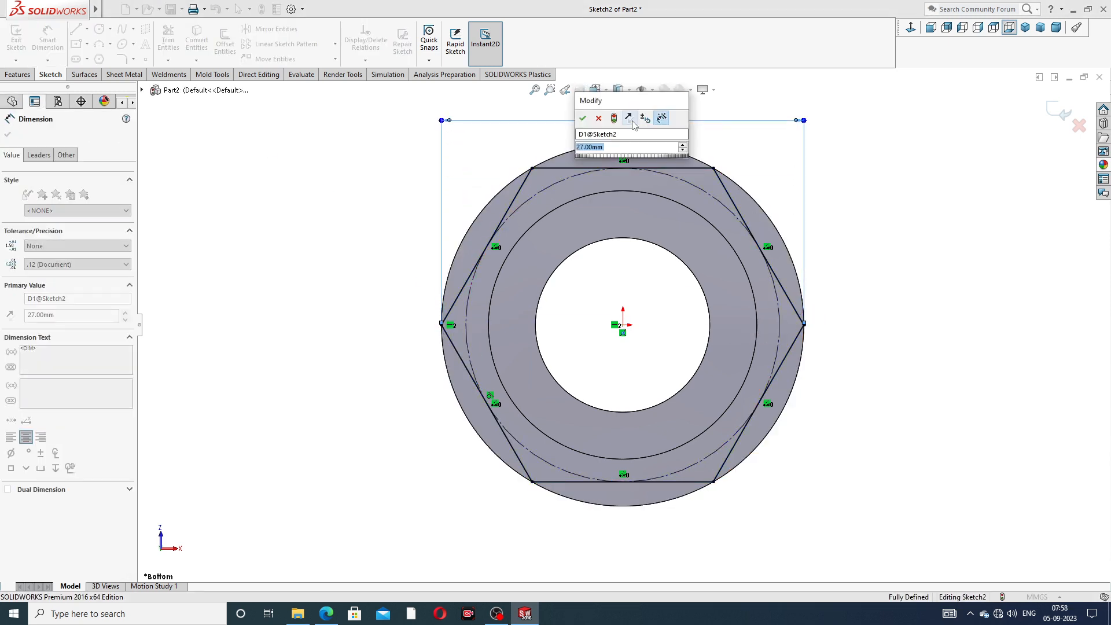
{"action": "left_click", "coordinate": [582, 118]}
{"action": "left_click", "coordinate": [856, 156]}
{"action": "scroll", "coordinate": [855, 149], "scroll_direction": "up", "scroll_amount": 2}
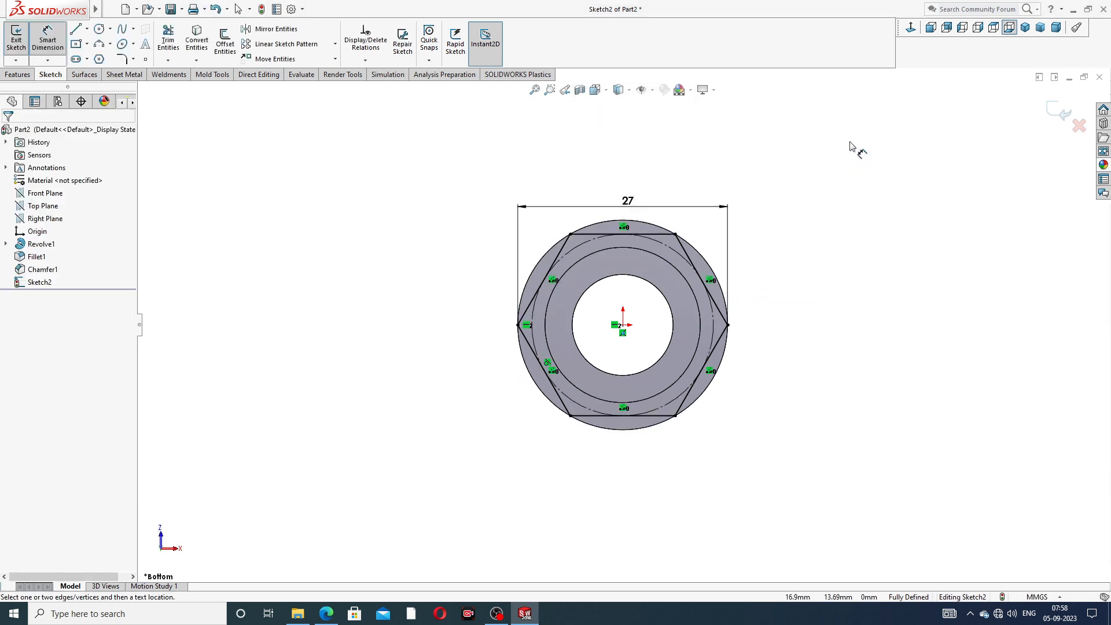
{"action": "right_click", "coordinate": [757, 181]}
{"action": "left_click", "coordinate": [792, 172]}
{"action": "scroll", "coordinate": [657, 352], "scroll_direction": "down", "scroll_amount": 2}
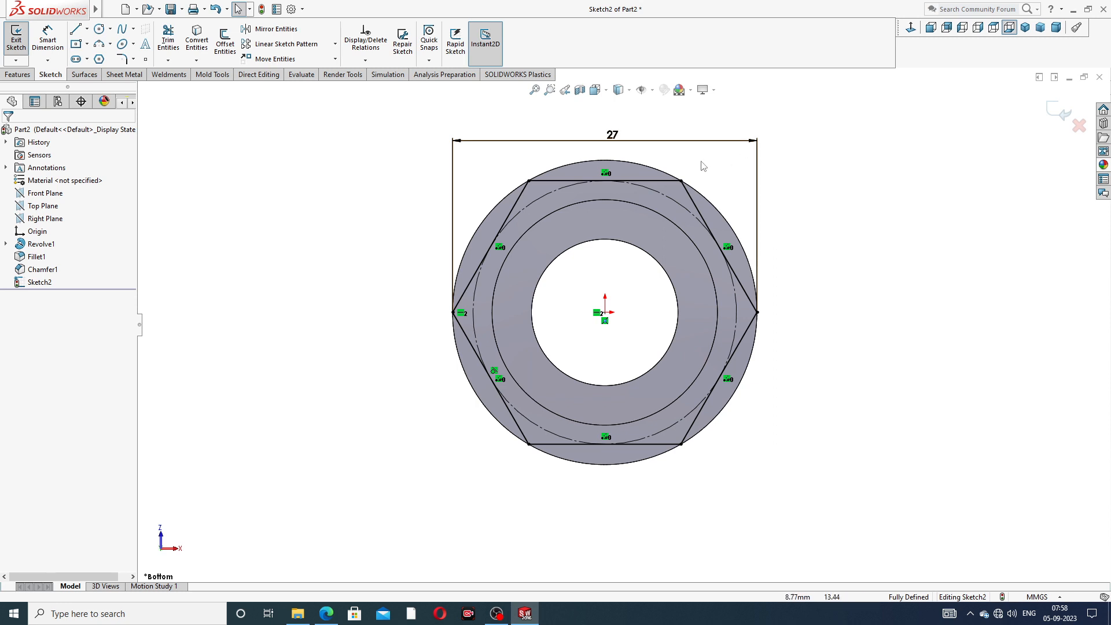
Step: Set up a blind extruded cut from the hexagon sketch, 8 mm deep with the side to cut flipped, and check the depth in the gland PDF
{"action": "left_click", "coordinate": [18, 74]}
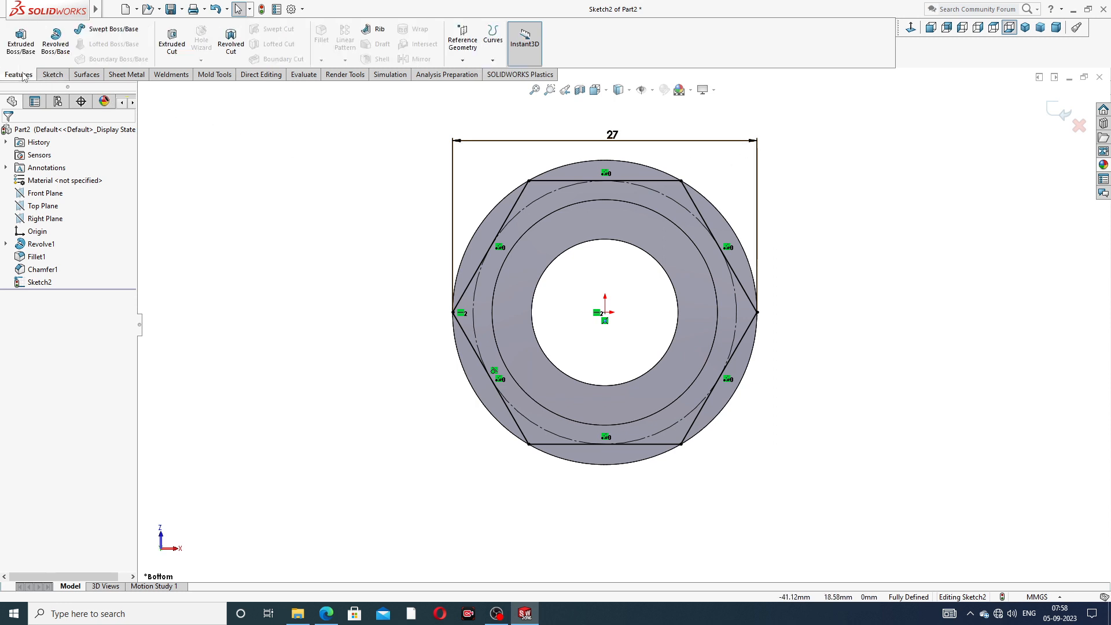
{"action": "left_click", "coordinate": [172, 41]}
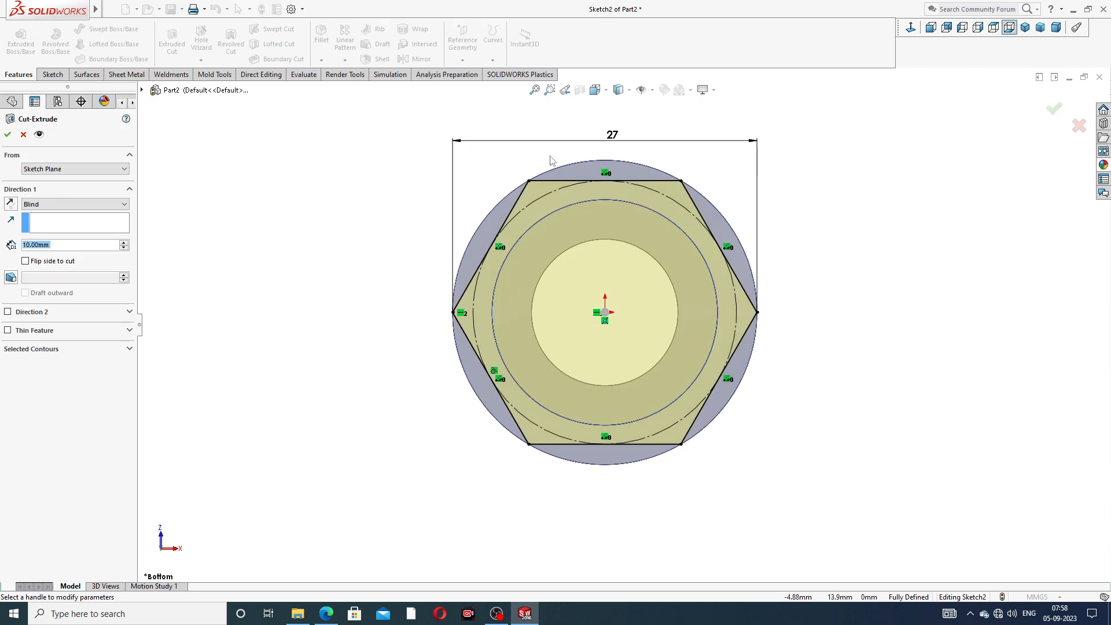
{"action": "middle_click_drag", "start_coordinate": [577, 314], "coordinate": [613, 359]}
{"action": "middle_click_drag", "start_coordinate": [722, 249], "coordinate": [776, 258]}
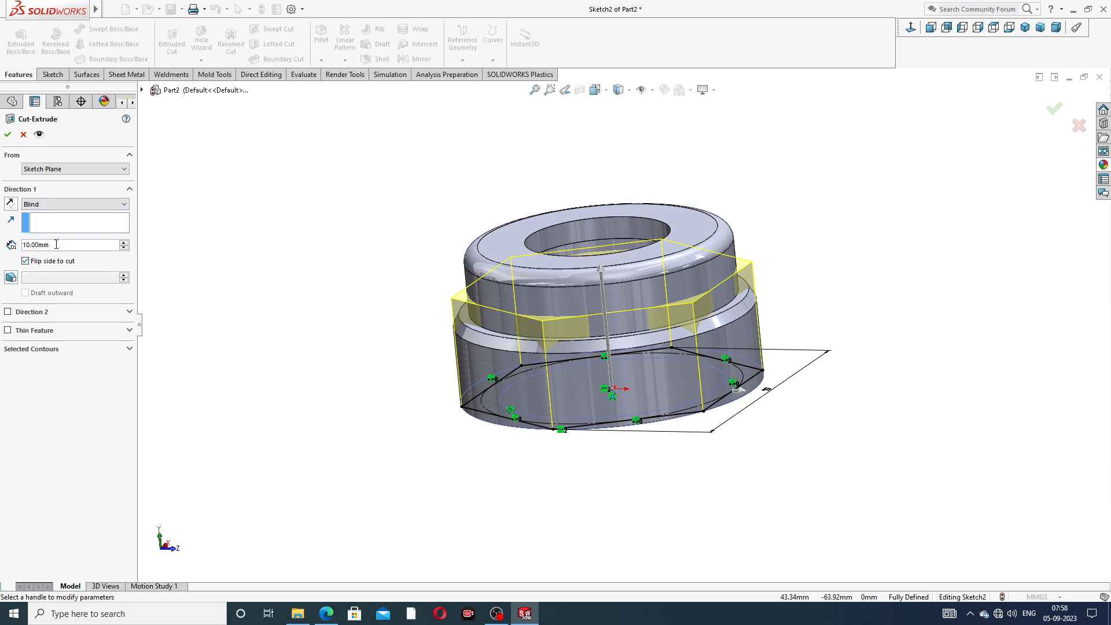
{"action": "type", "text": "8"}
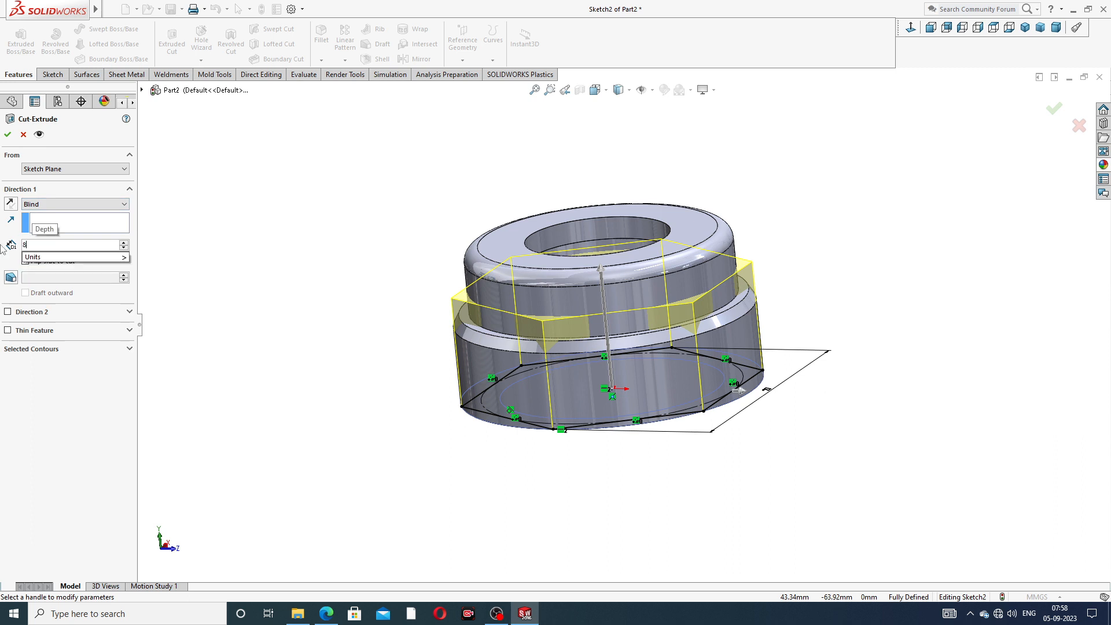
{"action": "key", "text": "Return"}
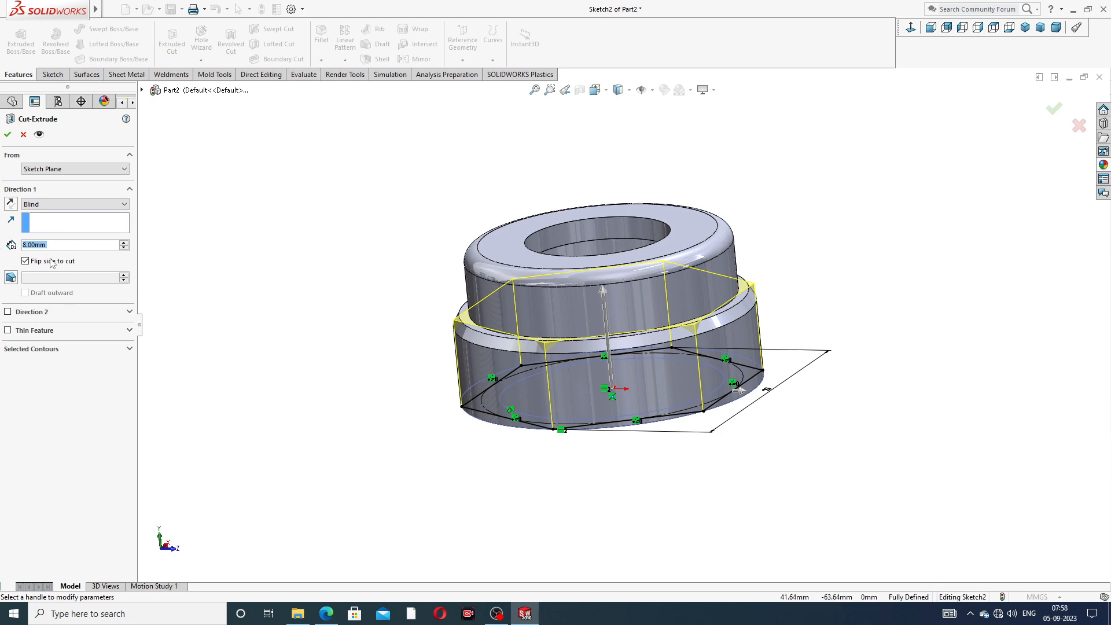
{"action": "left_click", "coordinate": [321, 619]}
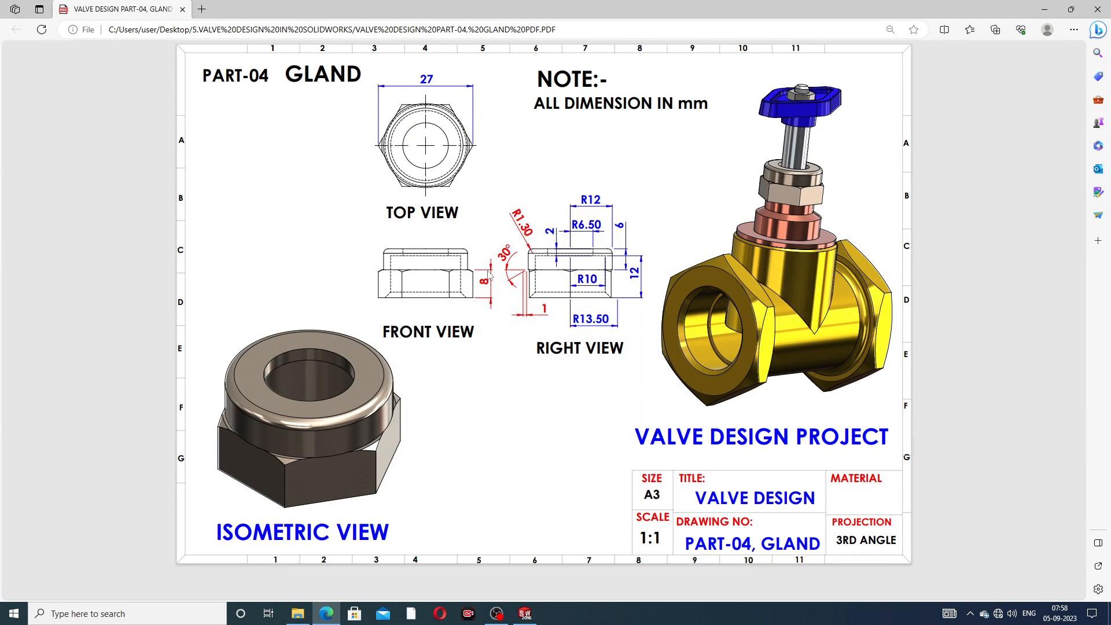